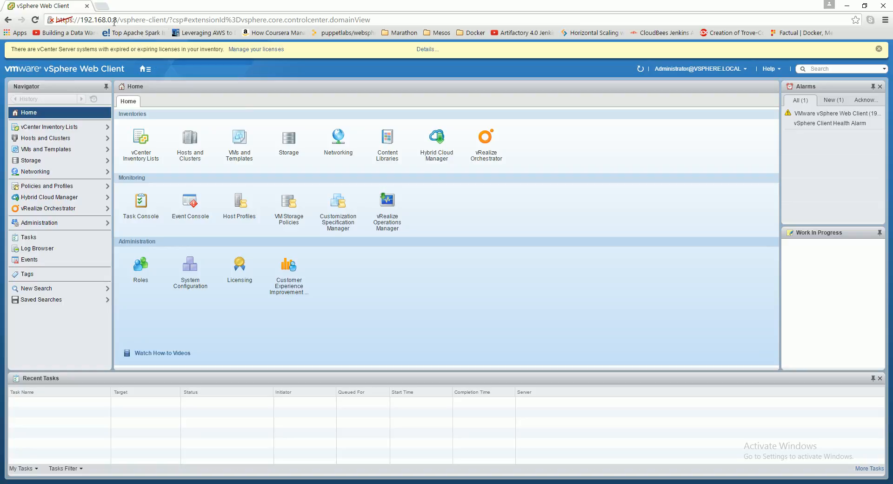
- Open license management, review the expiring vCenter Server license details, and dismiss the license warning banner
drag(167, 21, 51, 20)
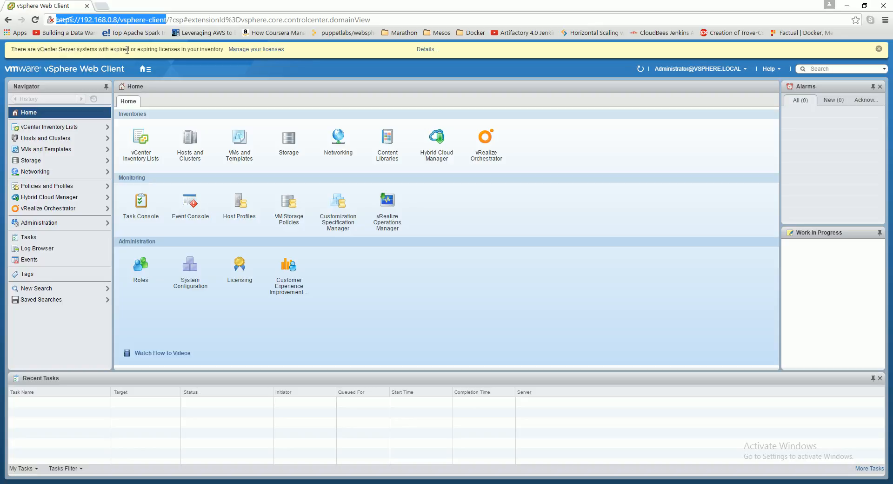
click(259, 49)
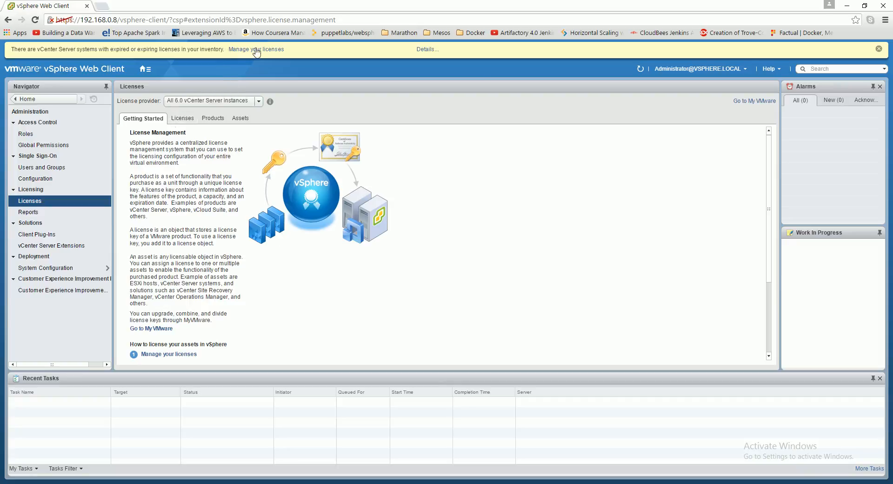
click(426, 49)
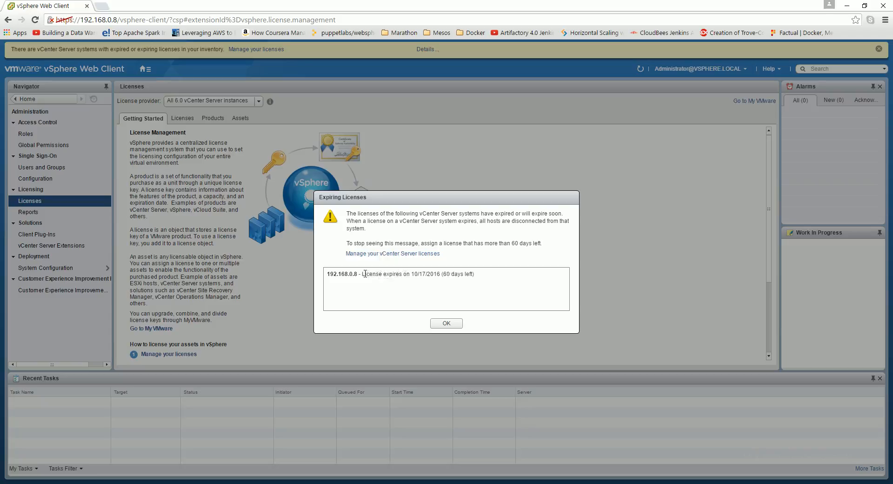
drag(363, 274, 478, 281)
click(445, 325)
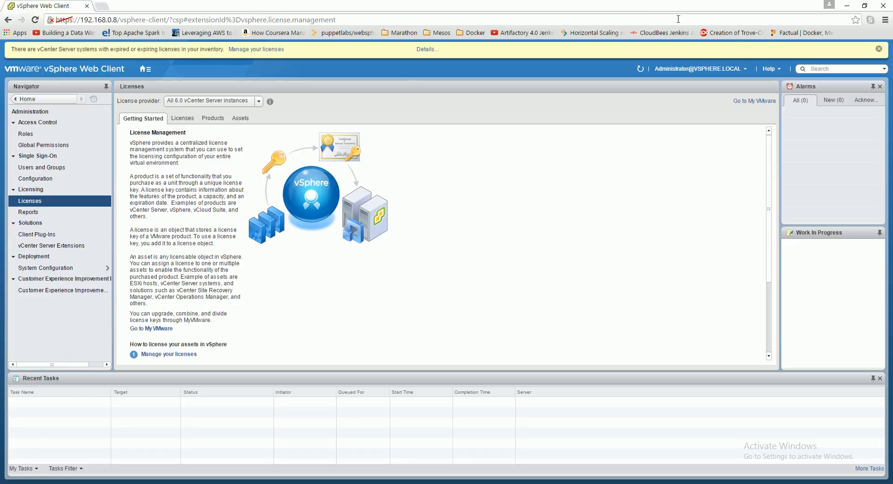
click(879, 49)
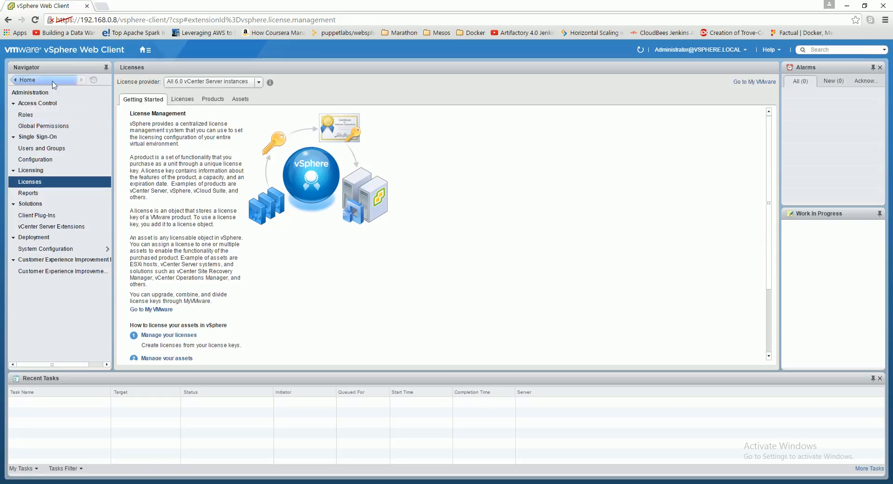
- Switch to the vSphere Client and remove standard switches vSwitch2 and vSwitch1 from host 192.168.0.5
key(alt+Tab)
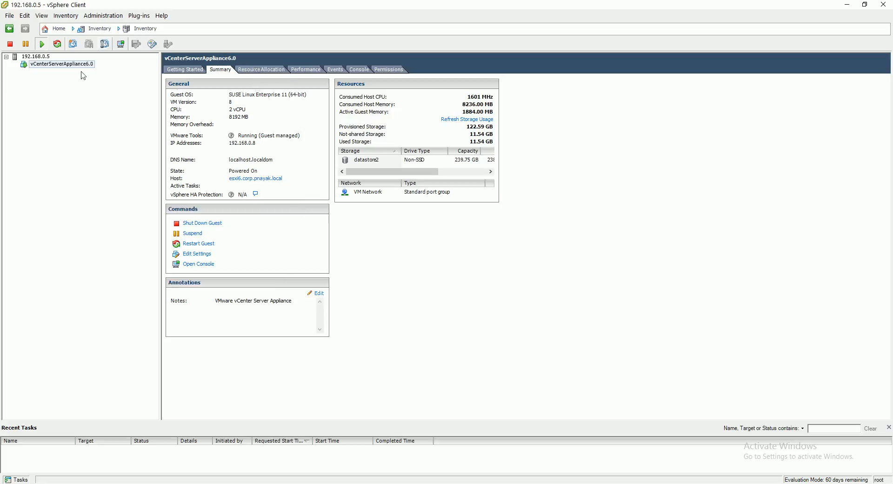
click(40, 56)
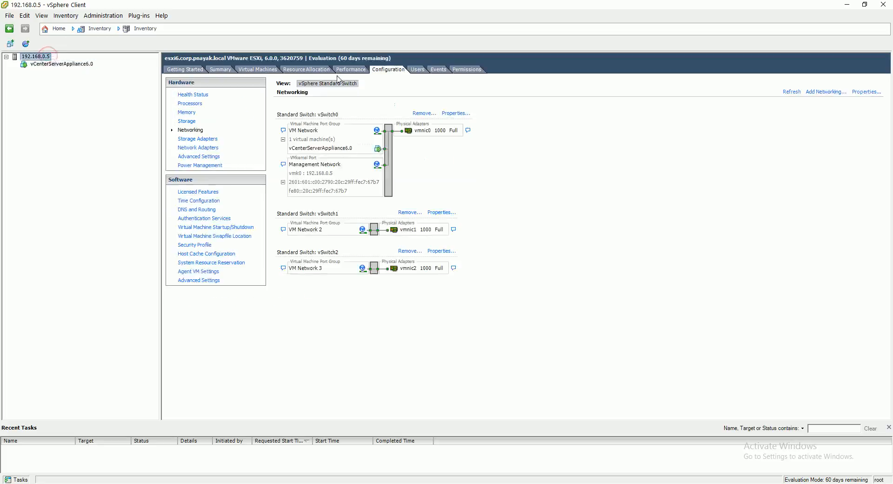
click(410, 251)
click(491, 281)
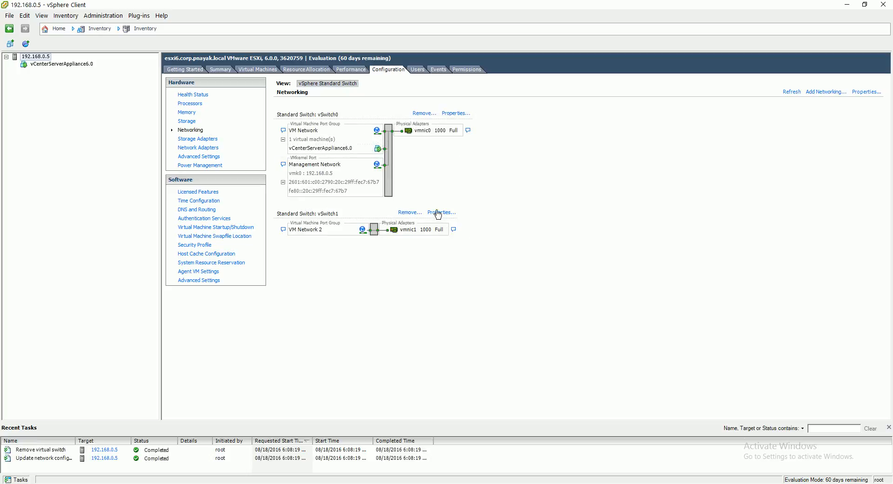
click(410, 213)
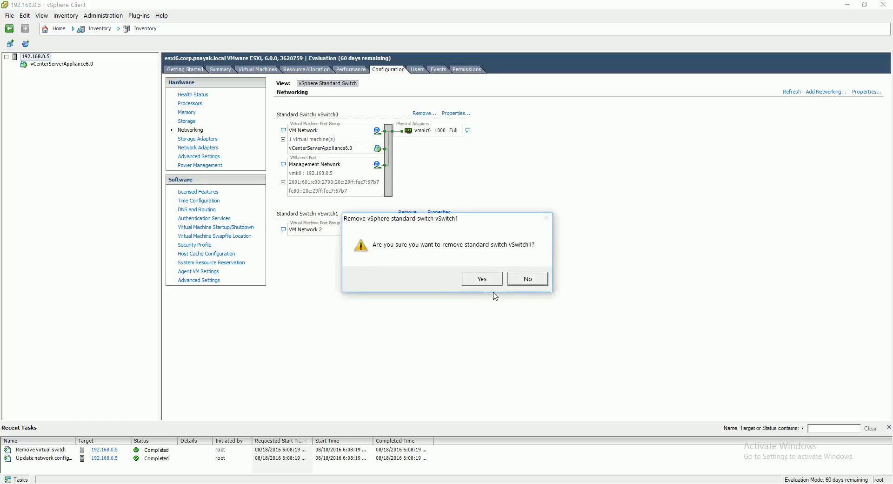
click(482, 279)
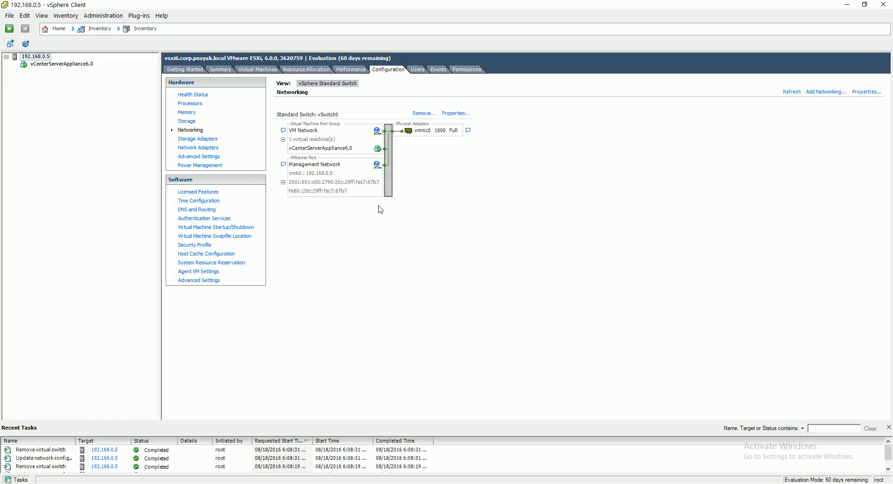
- Add the unclaimed network adapter vmnic1 to vSwitch0 as an active adapter, keeping the default failover order
click(452, 114)
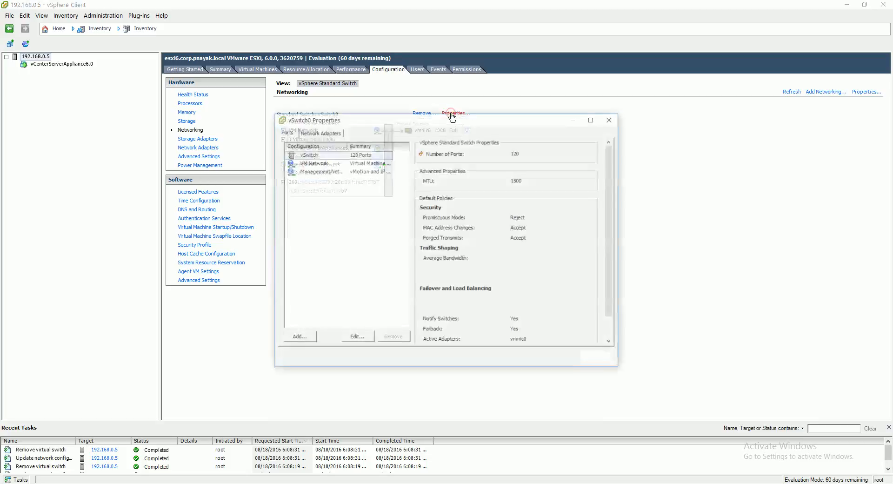
click(319, 131)
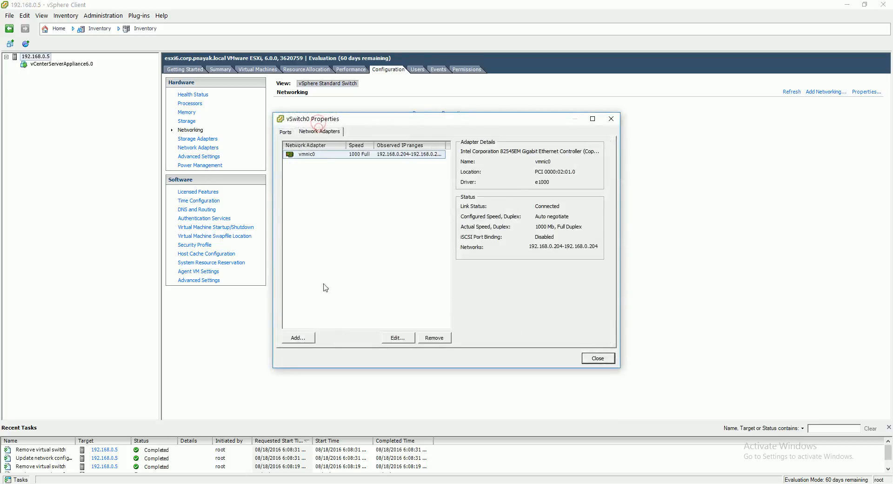
click(298, 338)
click(387, 241)
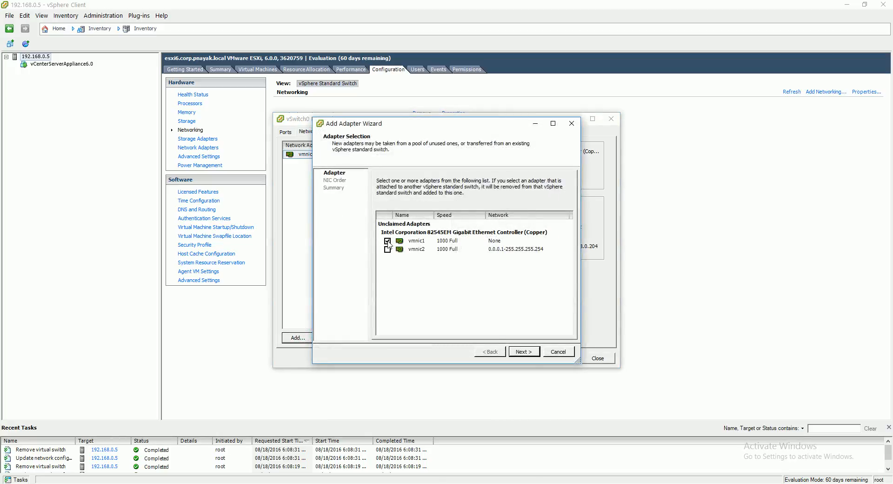
click(516, 351)
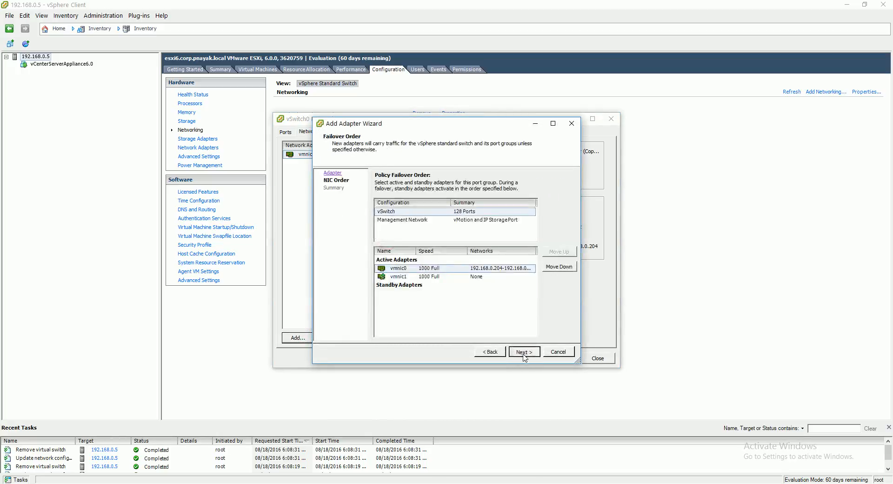
click(524, 352)
click(525, 351)
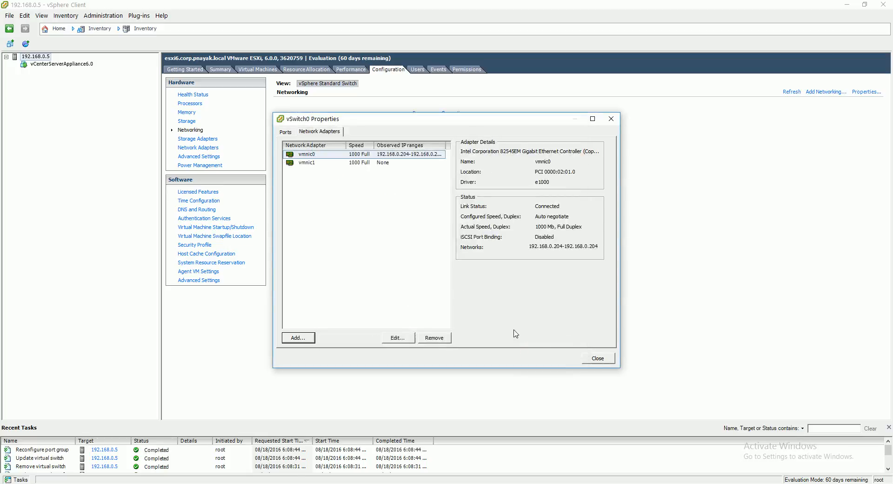
click(589, 361)
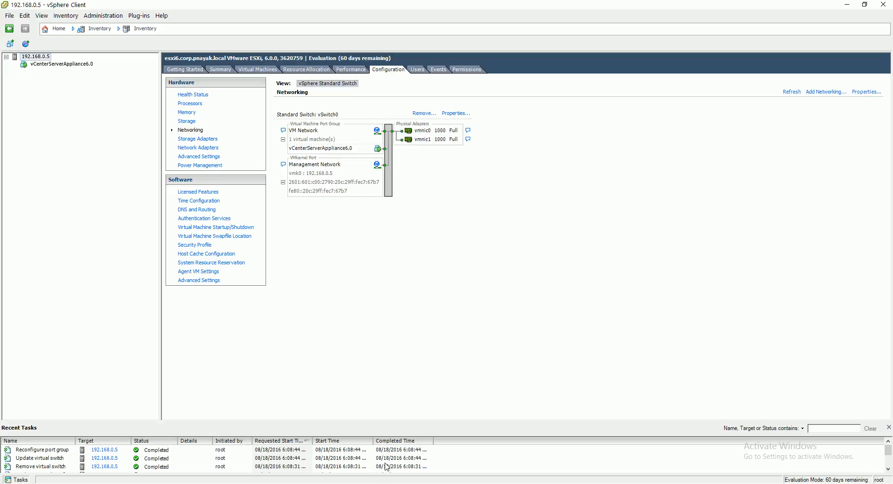
- View the VMwarevSphereESXi-6.0 console in VMware Workstation, then return to the vSphere Client
mouse_move(285, 482)
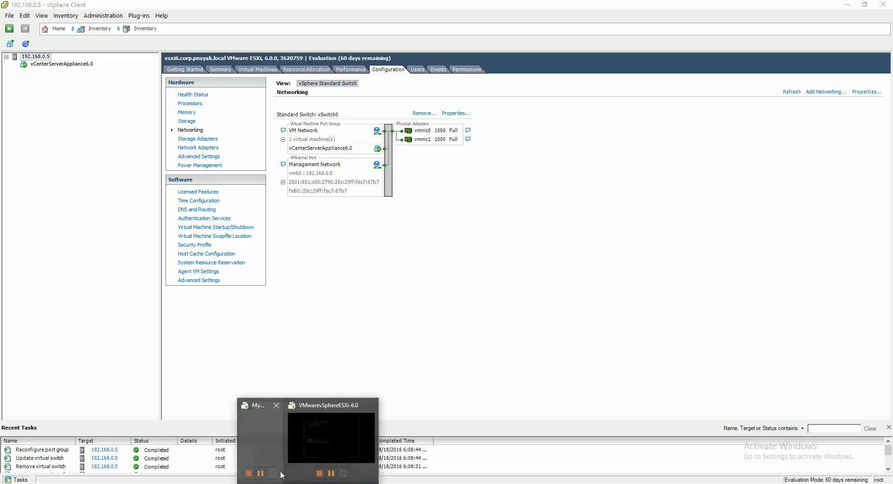
click(298, 448)
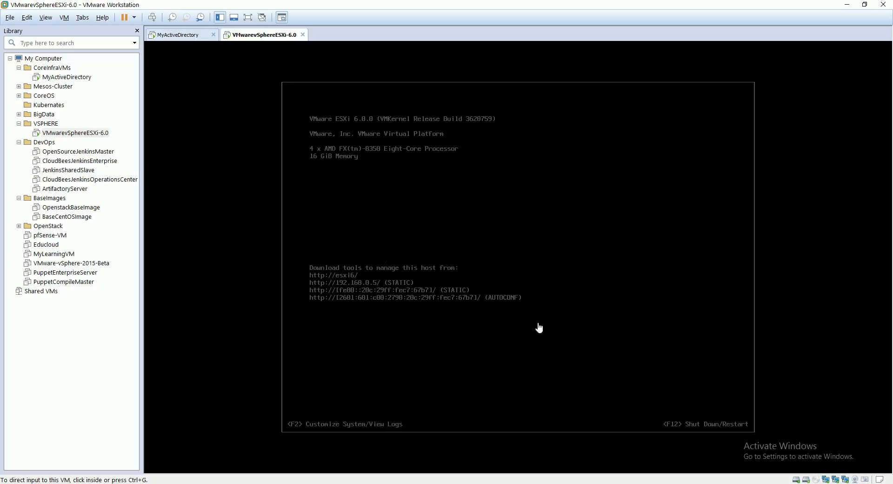
click(367, 482)
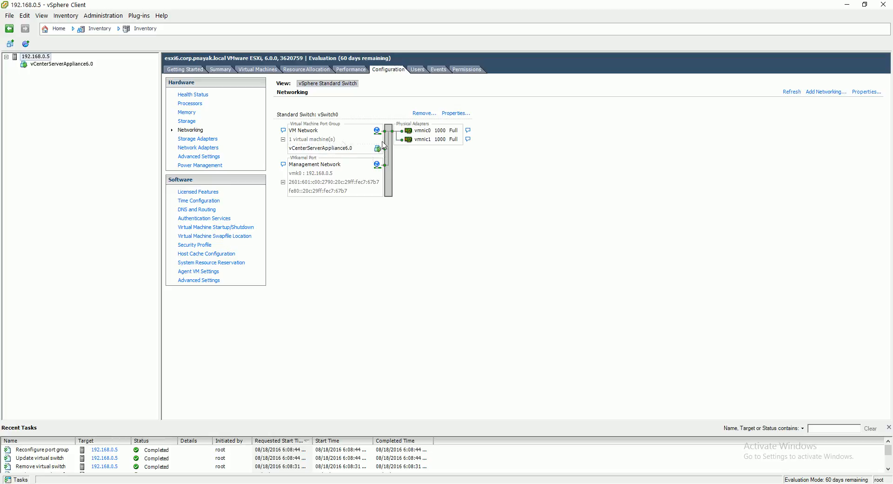
- Check the Network adapter 1 settings of the vCenterServerAppliance6.0 virtual machine without changing them
click(76, 64)
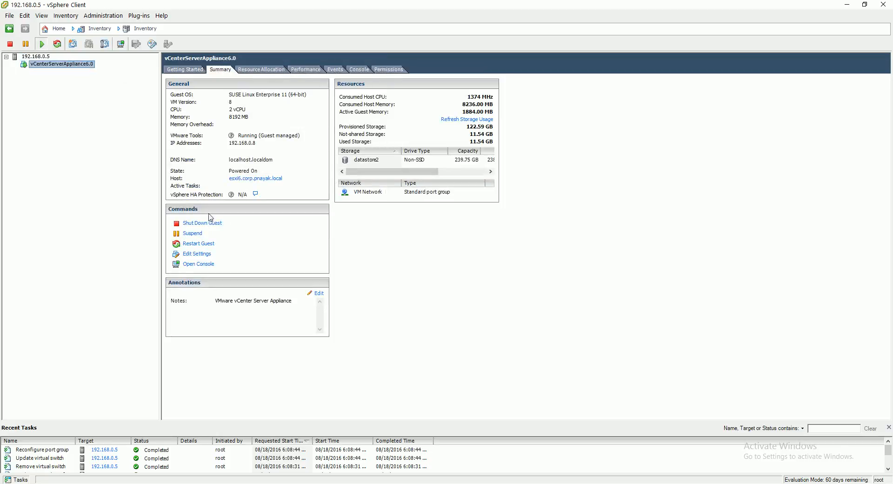
click(203, 256)
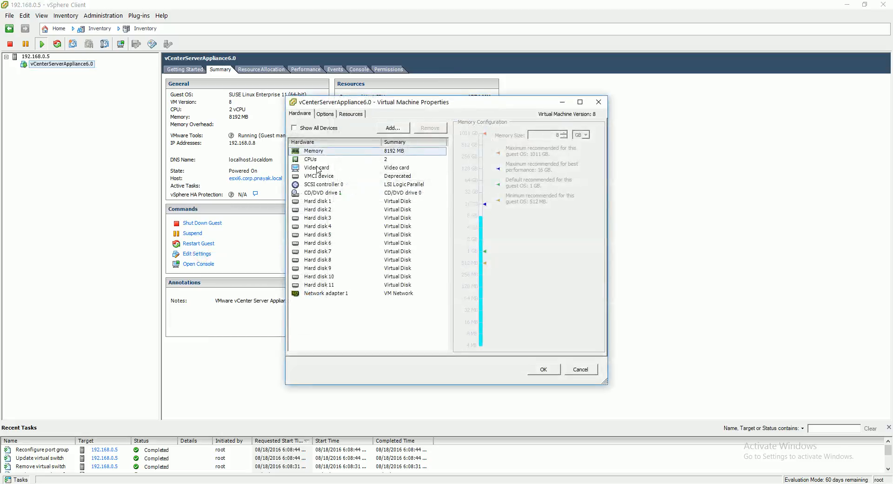
click(322, 294)
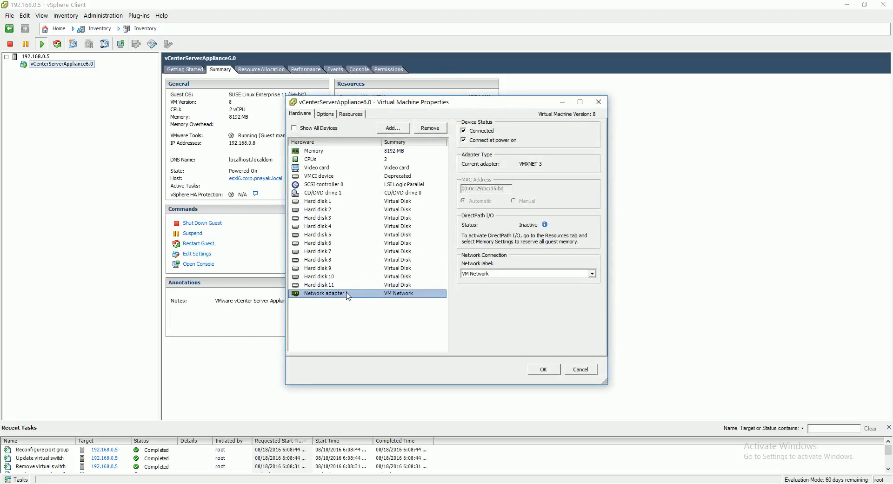
click(591, 373)
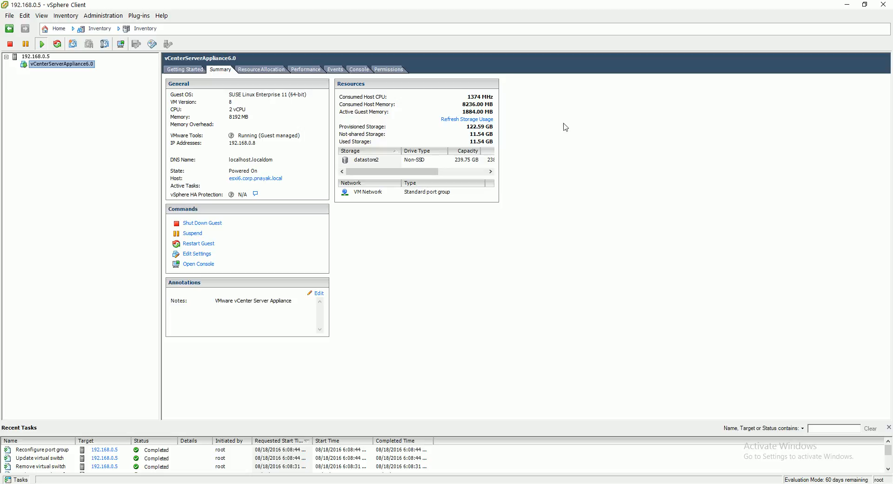
- Close the vSphere Client and open the Hosts and Clusters inventory in the vSphere Web Client
click(883, 5)
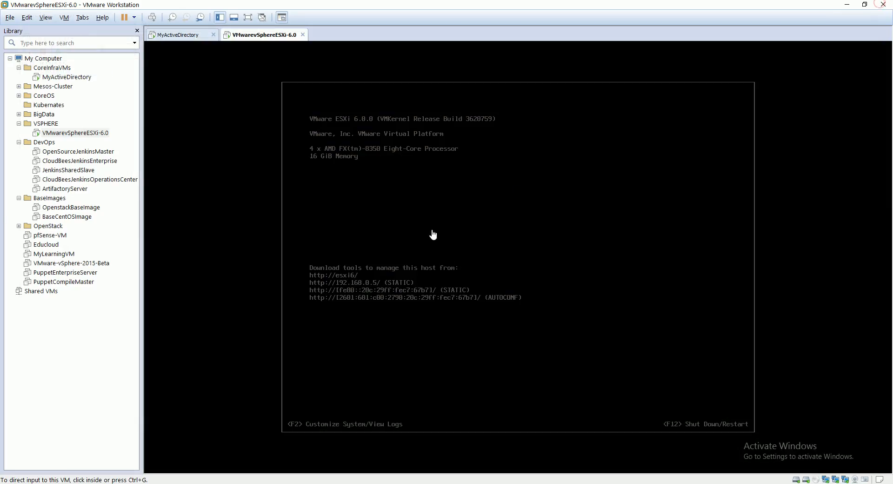
click(392, 483)
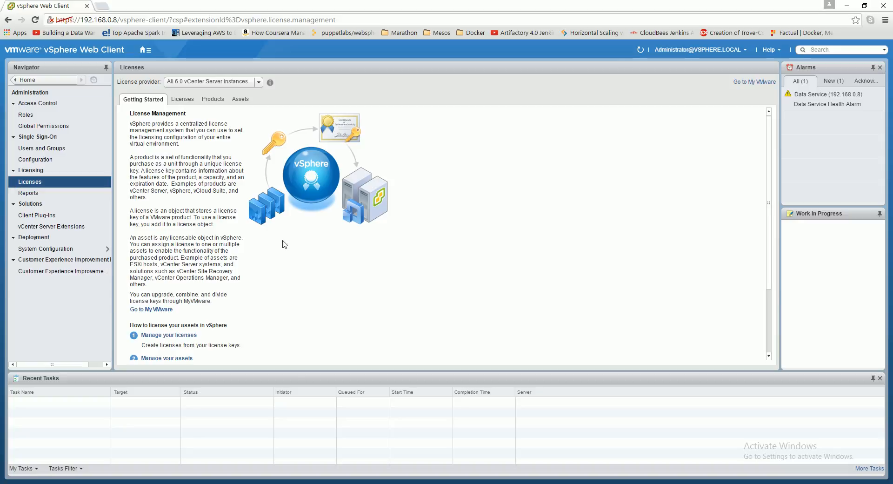
click(33, 84)
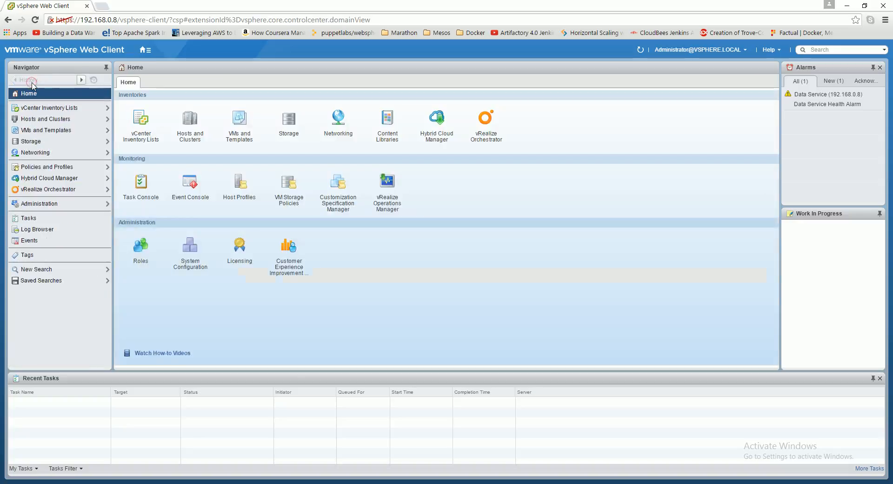
click(48, 108)
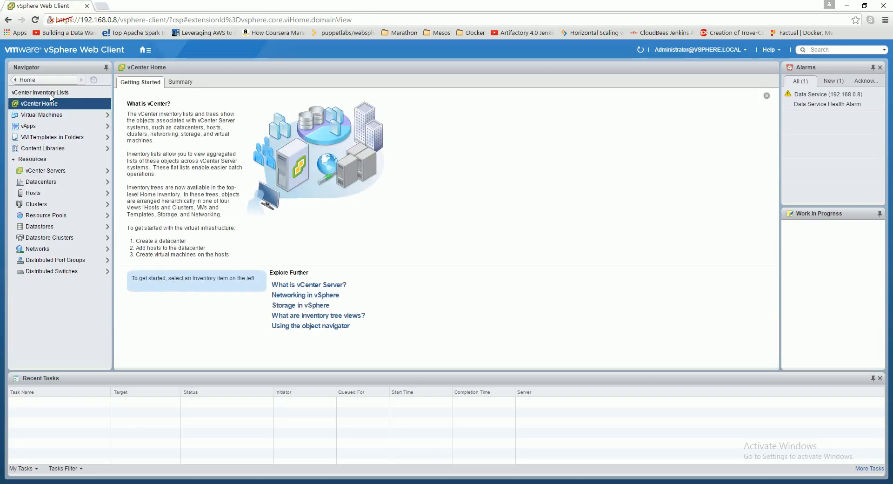
click(28, 80)
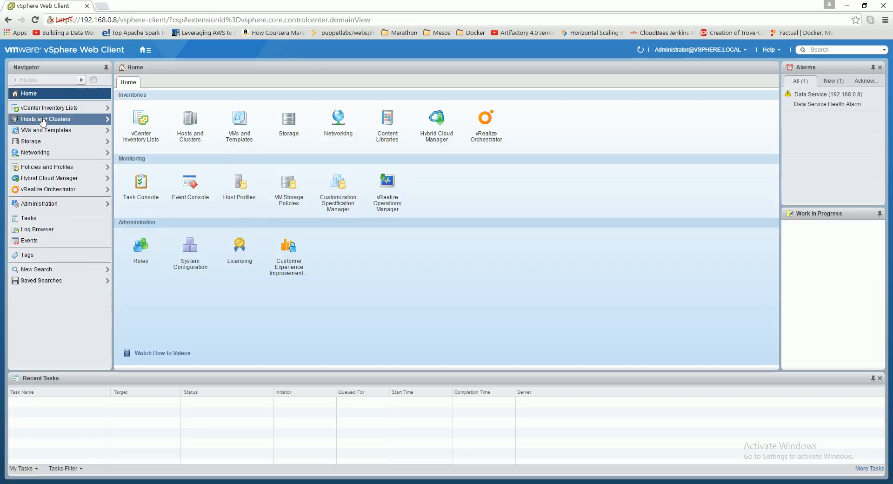
click(47, 120)
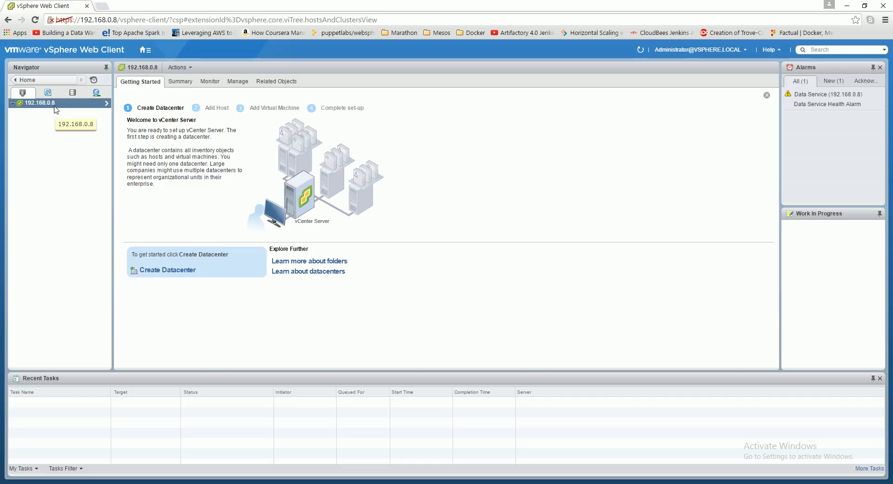
- Create a datacenter named MyHomeDC under vCenter Server 192.168.0.8
click(166, 274)
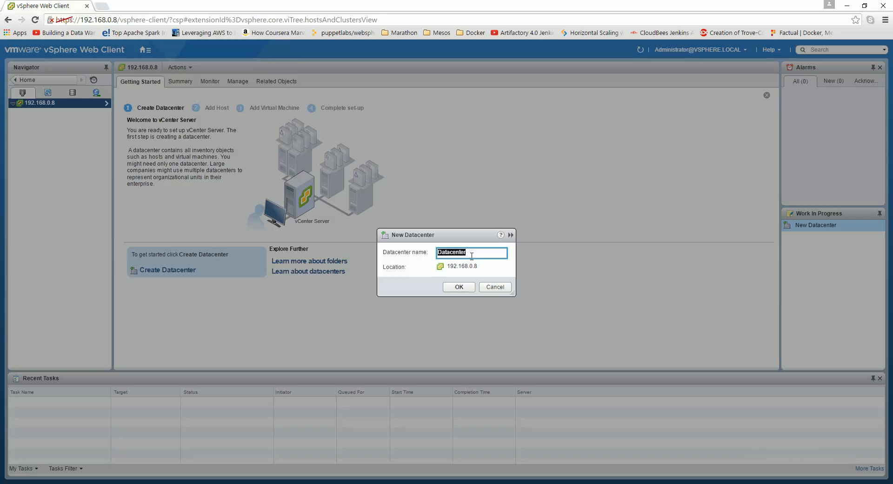
text(MyHomeDC)
click(462, 287)
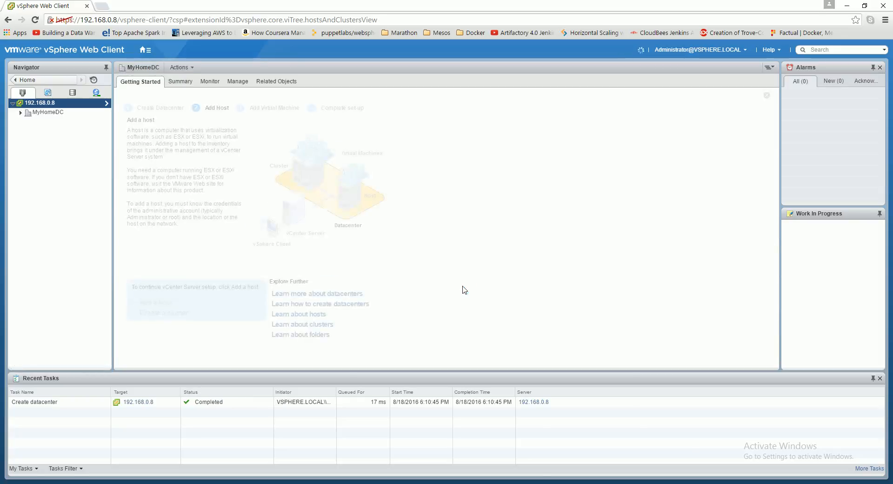
- Start adding a host to the MyHomeDC datacenter and check the VMwarevSphereESXi-6.0 console in VMware Workstation for the host's address
click(45, 112)
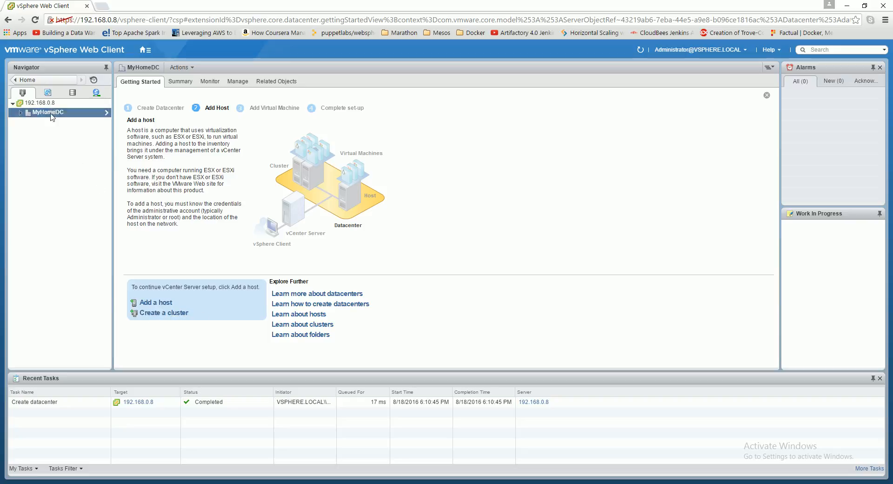
click(152, 305)
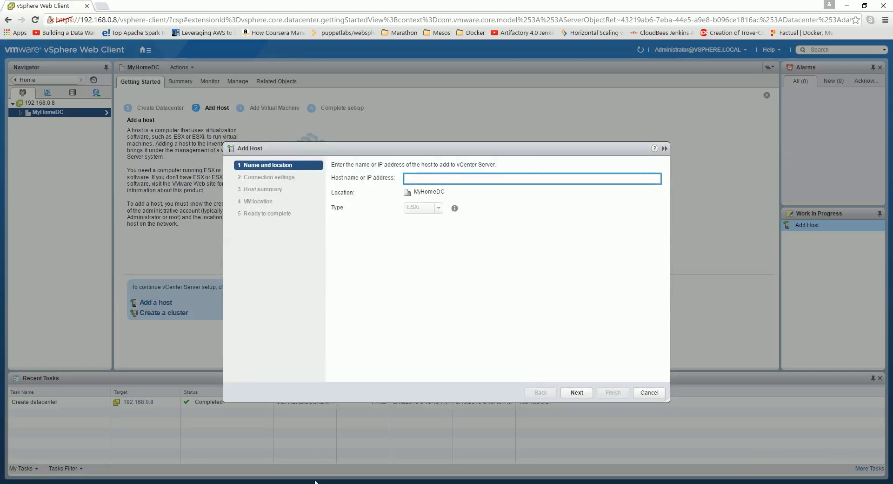
mouse_move(315, 482)
click(304, 454)
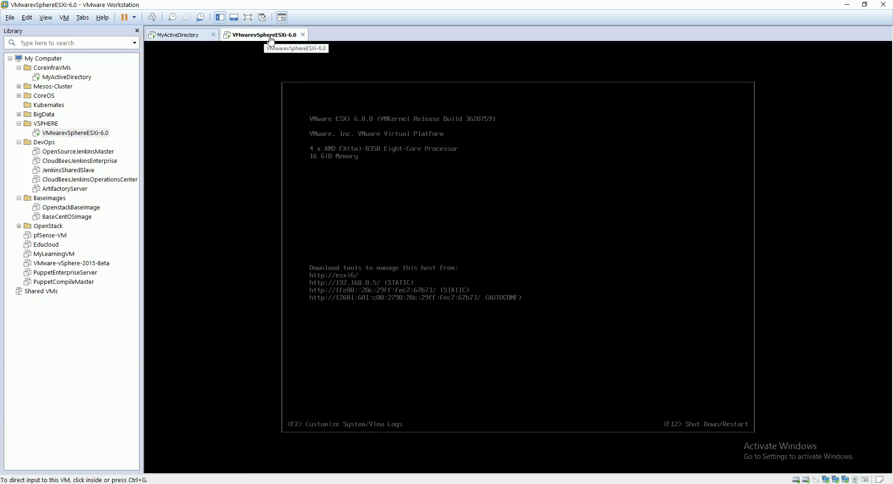
click(332, 426)
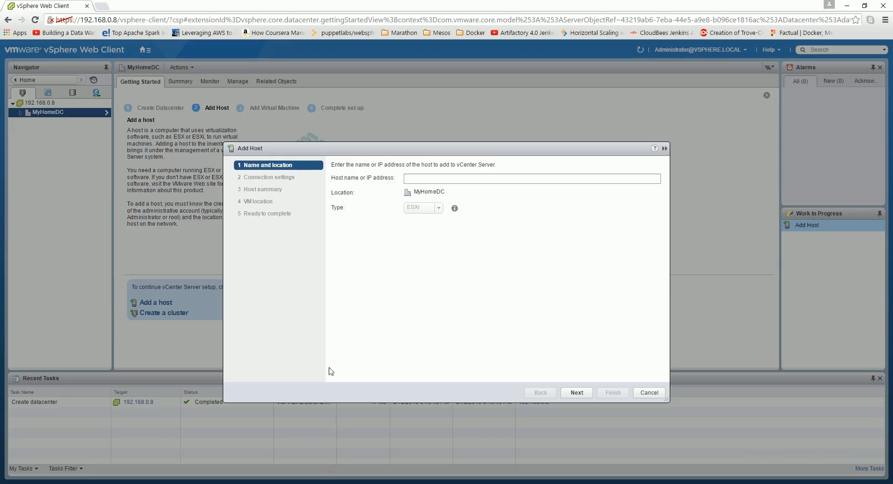
- Try to connect to host 192.168.0.4 as root, entering the account password
click(427, 178)
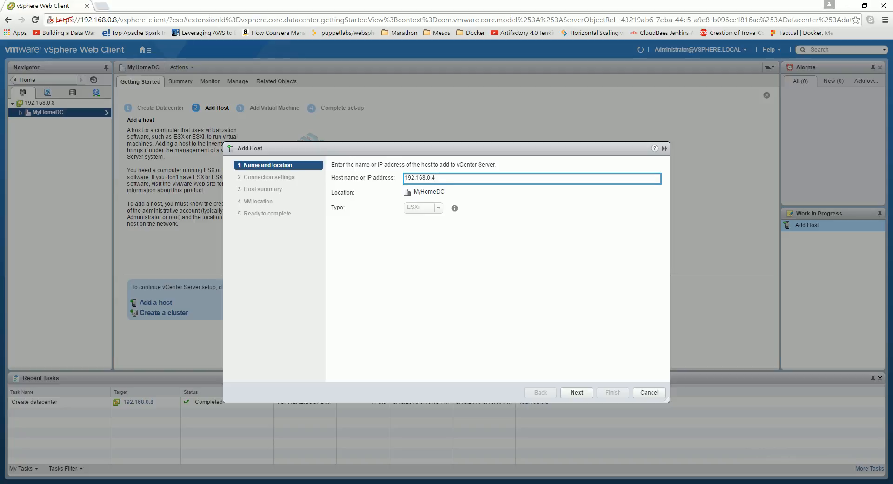
click(577, 392)
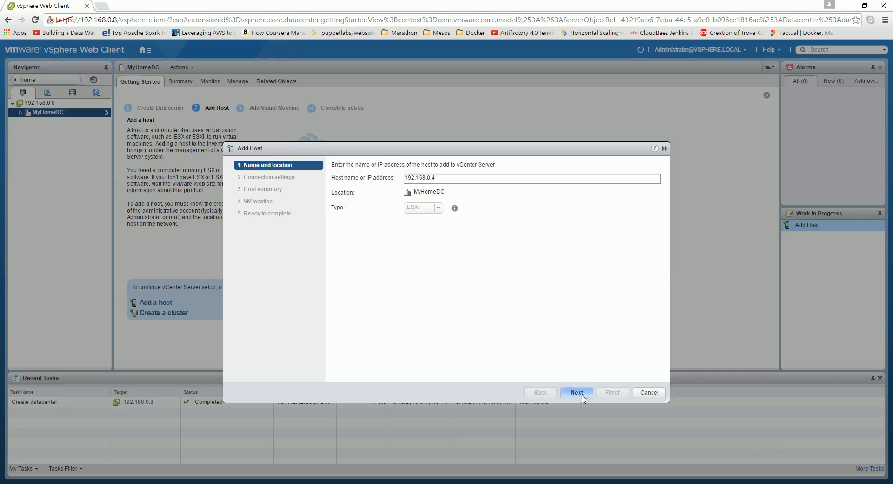
text(root)
key(Tab)
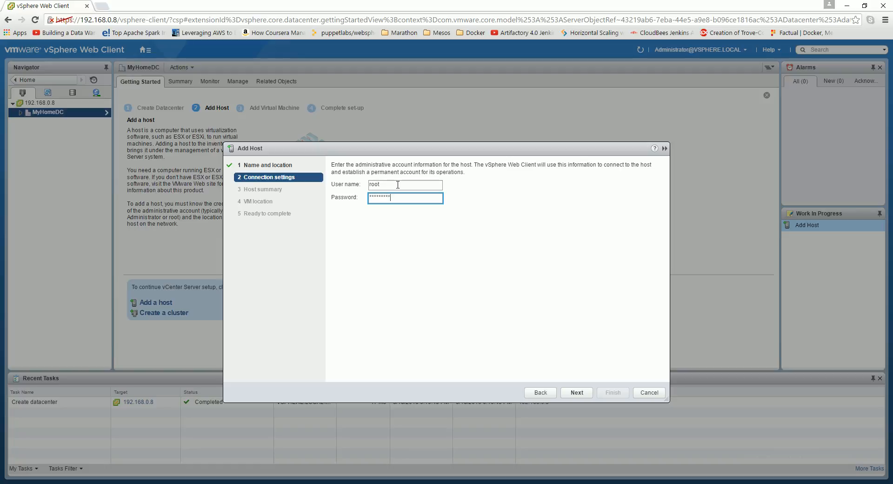
click(578, 394)
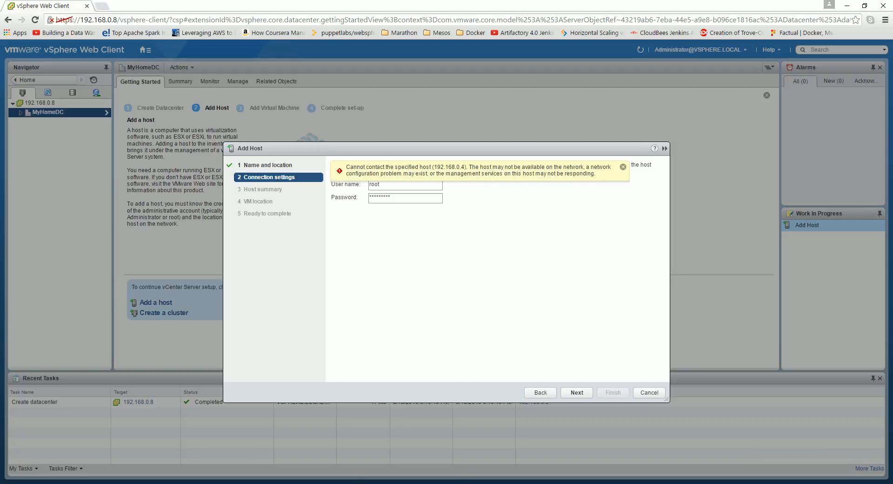
- Recheck the ESXi console in VMware Workstation and change the host address to 192.168.0.5
mouse_move(321, 479)
click(331, 437)
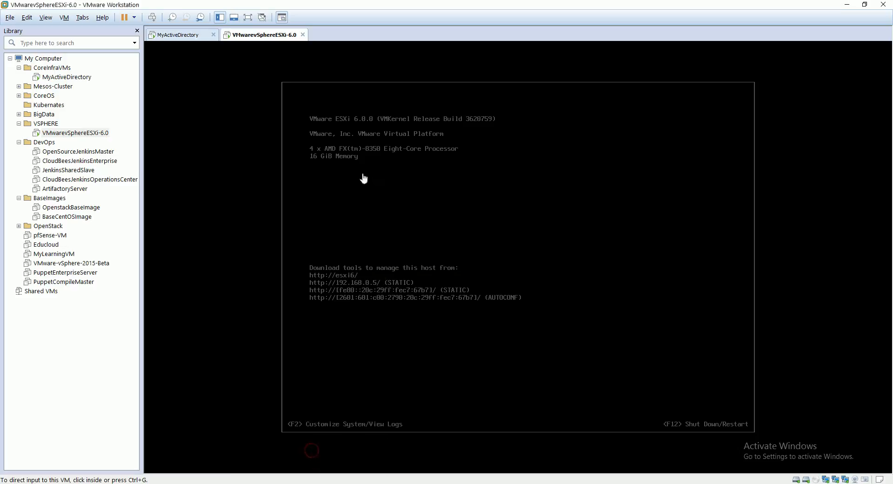
click(846, 5)
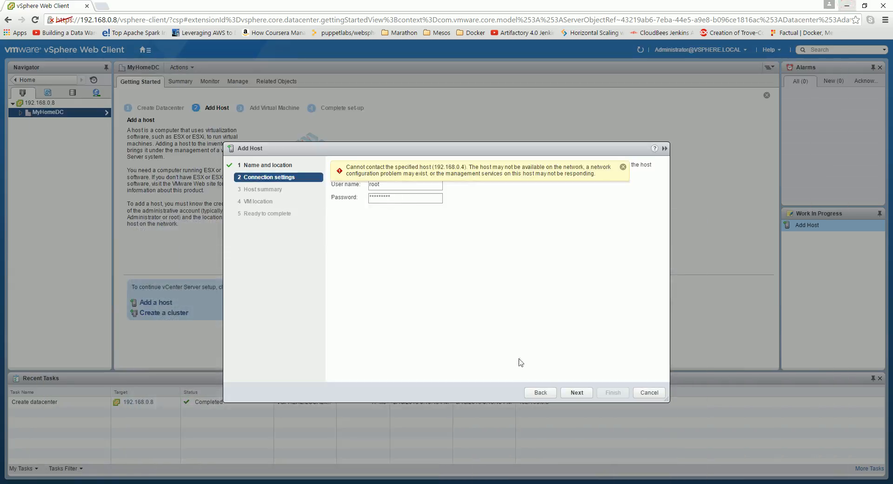
click(547, 395)
drag(431, 179, 473, 187)
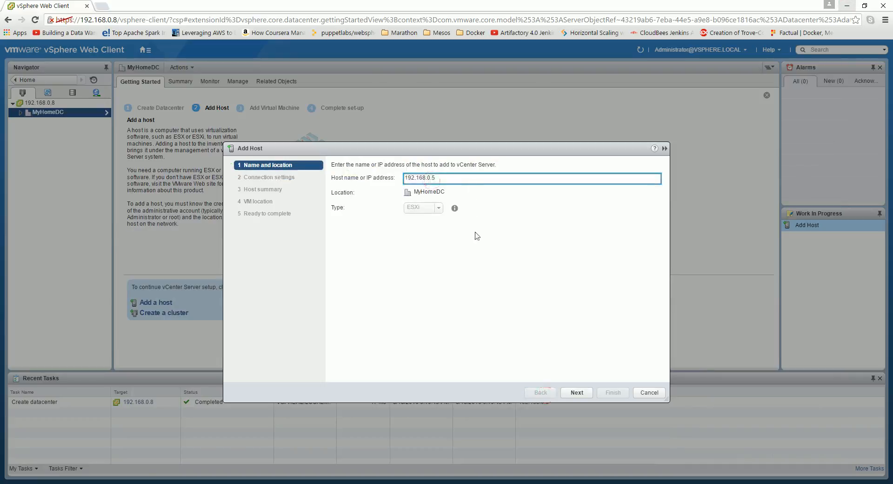
- Connect to the host with the entered root credentials and accept replacing its certificate
click(577, 393)
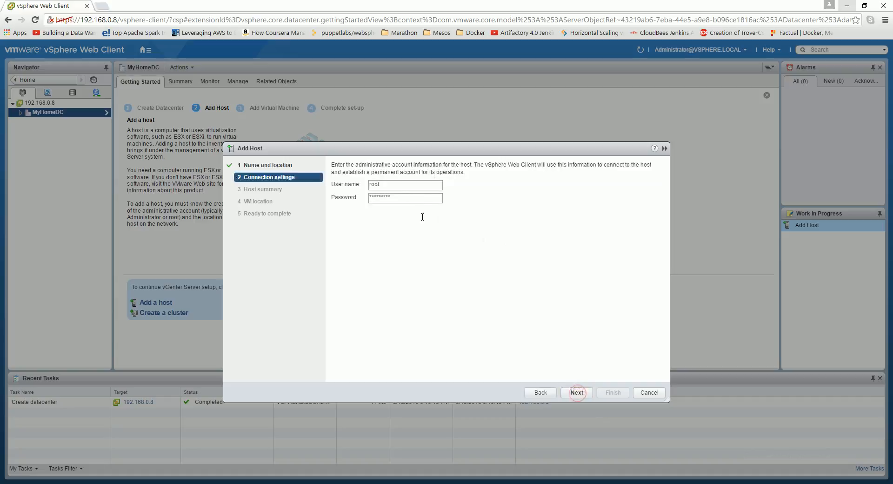
click(581, 392)
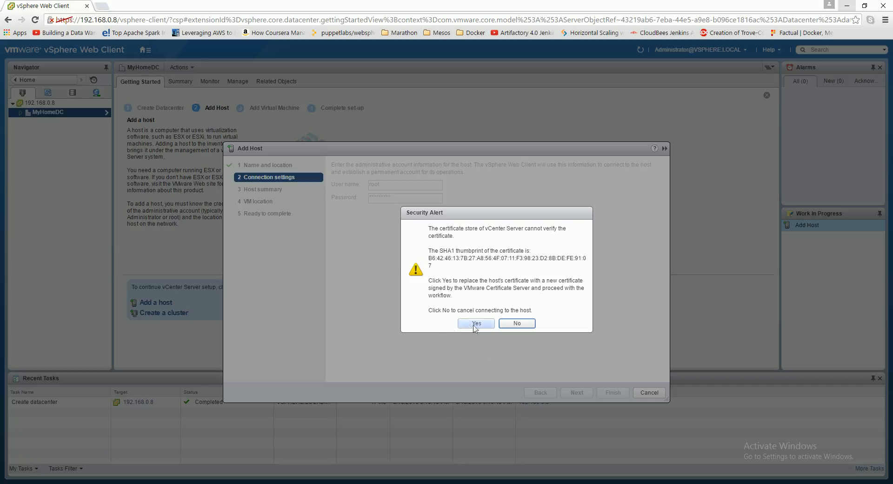
click(471, 324)
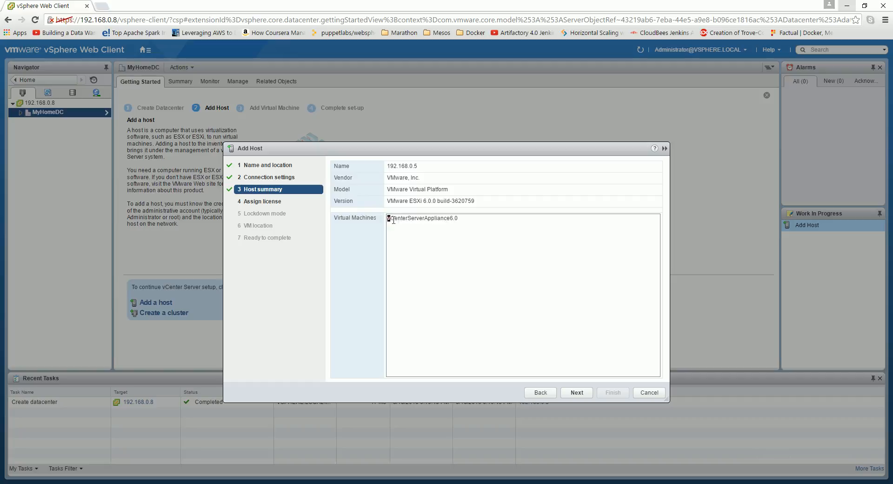
- Review the virtual machines listed in the host summary and assign the Evaluation License to the host
drag(393, 219, 475, 233)
double_click(462, 222)
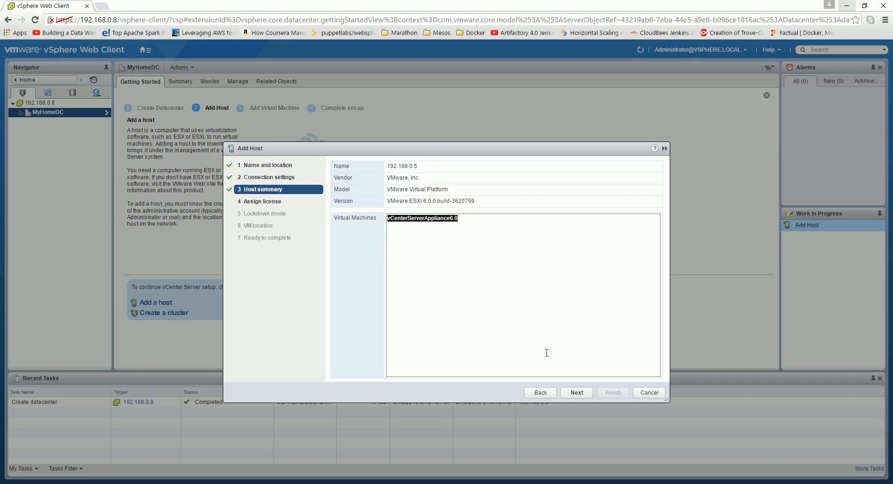
click(576, 393)
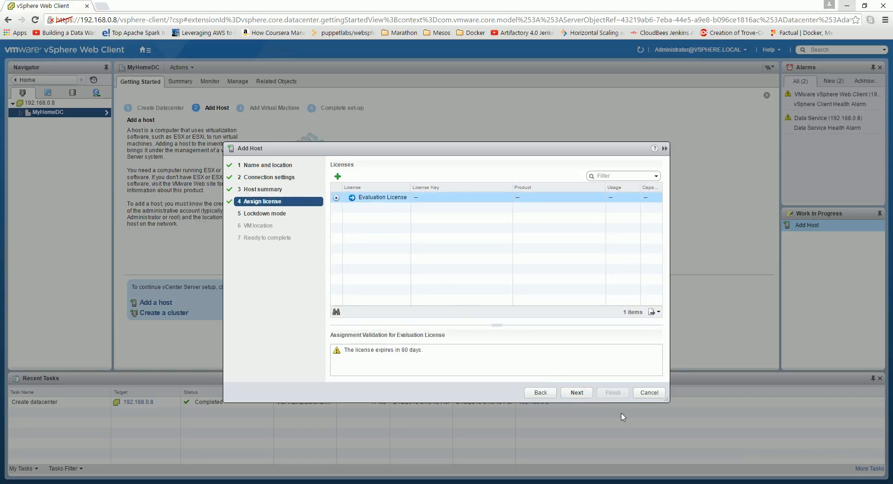
click(576, 393)
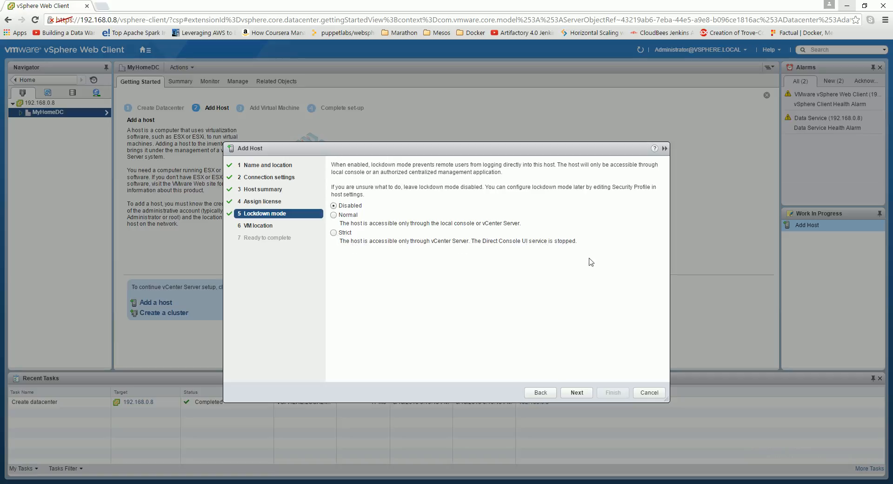
- View the ESXi console, keep lockdown mode disabled, and finish adding the host with MyHomeDC as the VM location
mouse_move(327, 482)
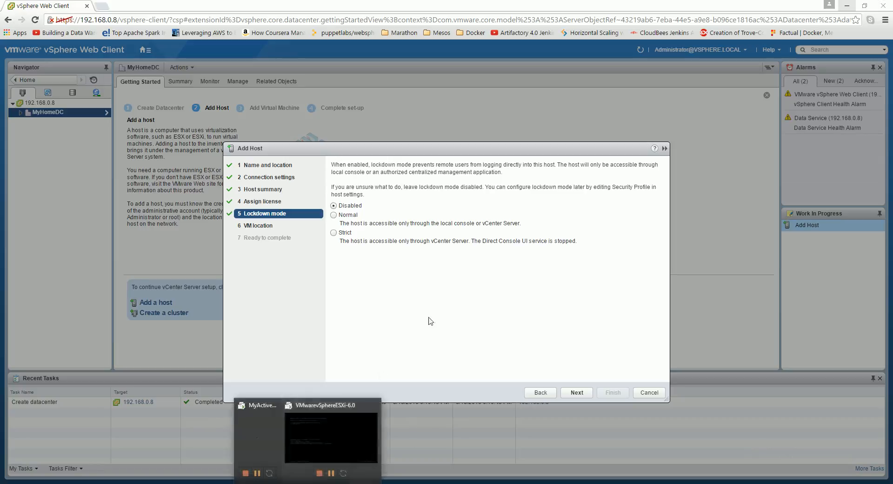
click(367, 443)
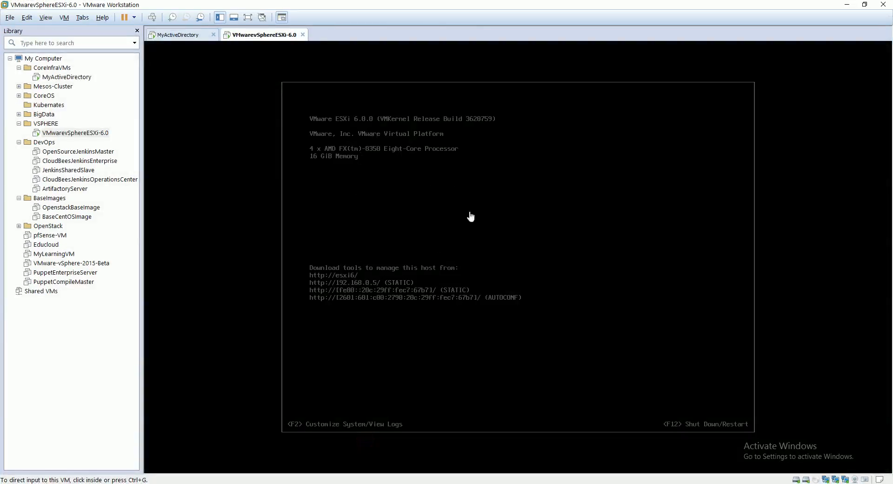
click(847, 4)
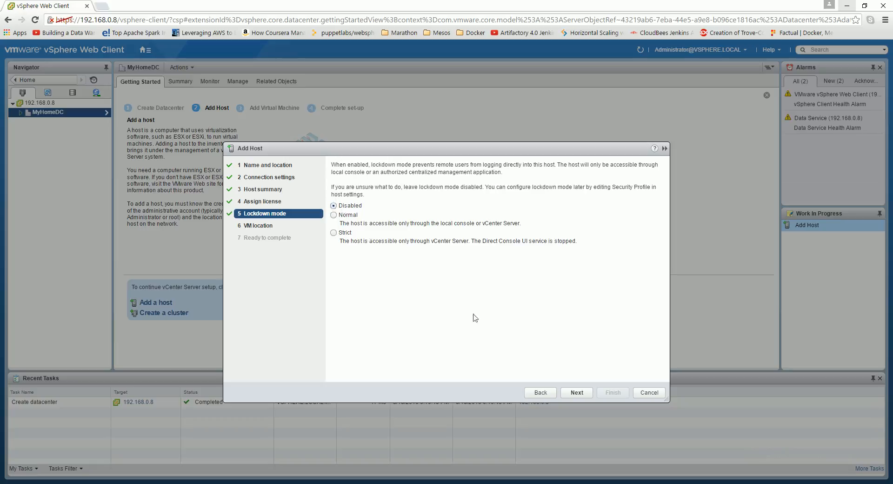
click(576, 392)
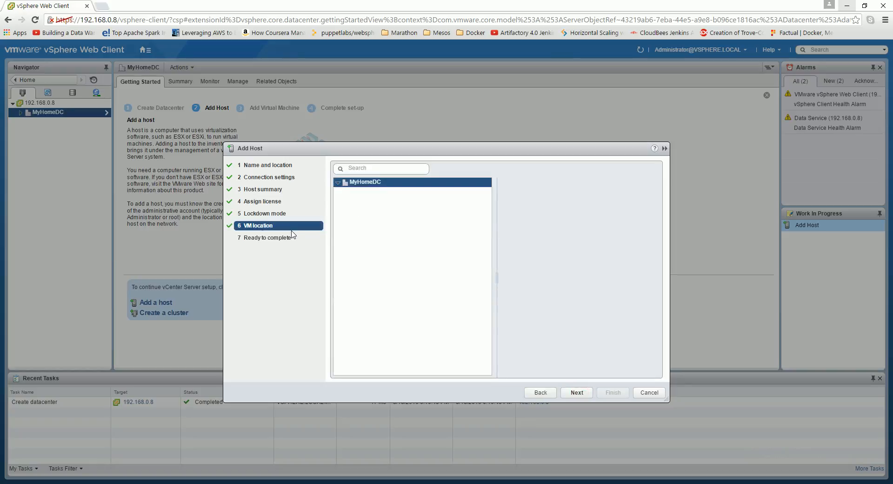
click(344, 183)
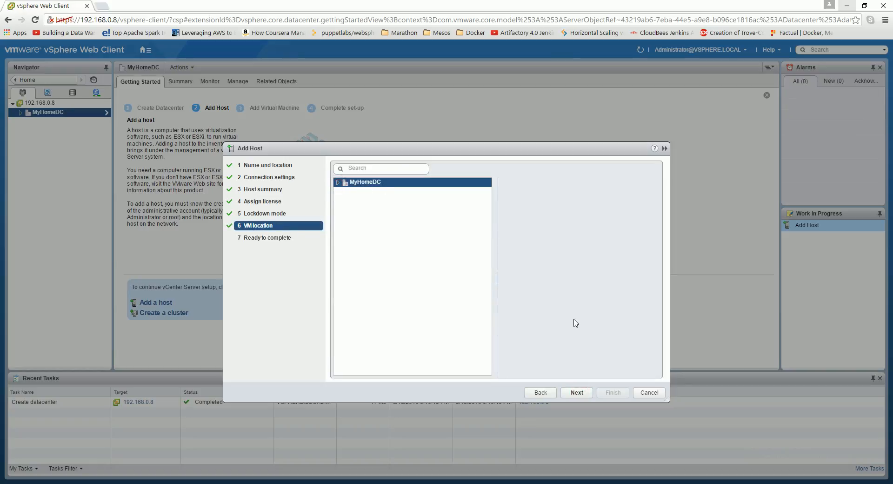
click(579, 393)
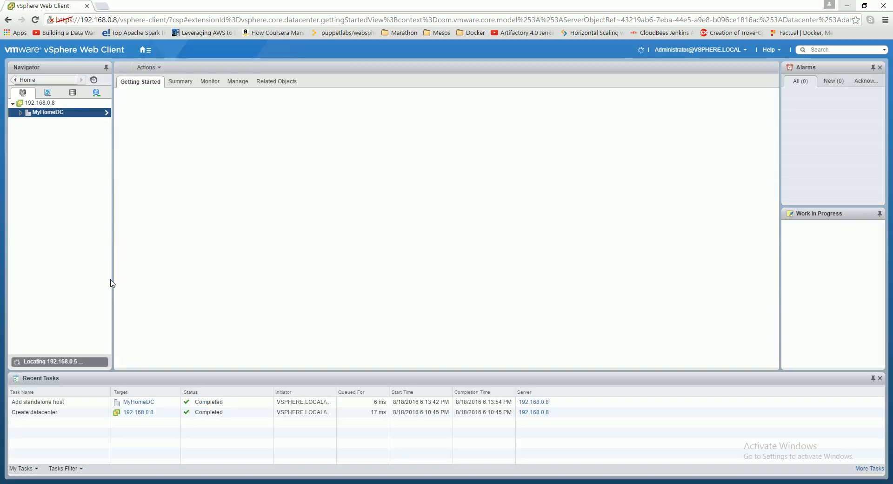
- Expand MyHomeDC and host 192.168.0.5 in the inventory and view the summary of vCenterServerAppliance6.0
click(19, 114)
click(29, 121)
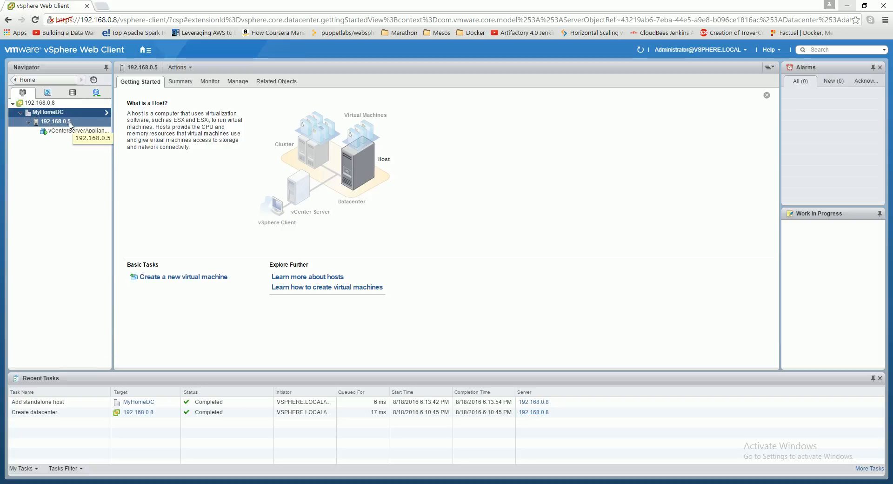
click(64, 132)
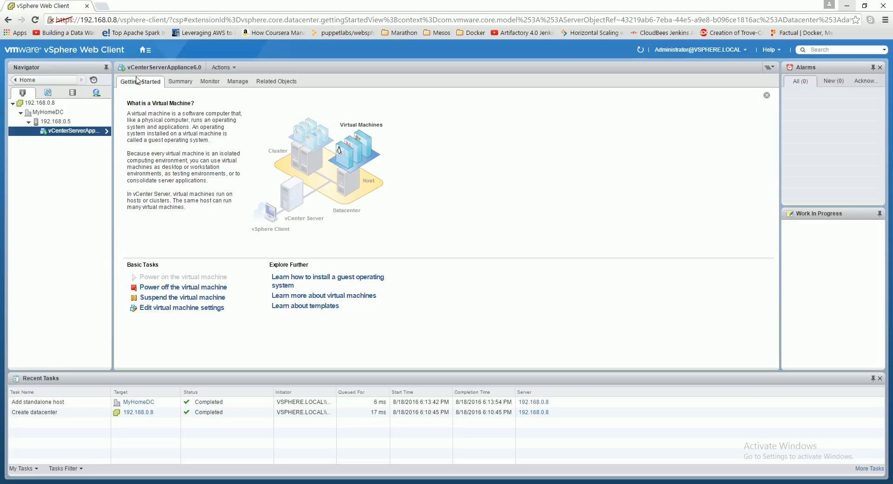
click(174, 84)
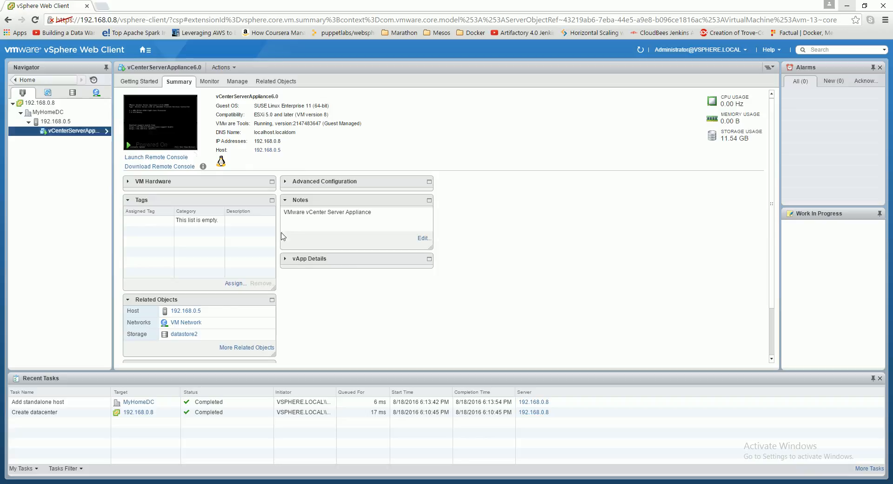
- Look through the monitoring information, hardware settings, policies, permissions and alarm definitions of vCenterServerAppliance6.0
click(209, 82)
click(142, 81)
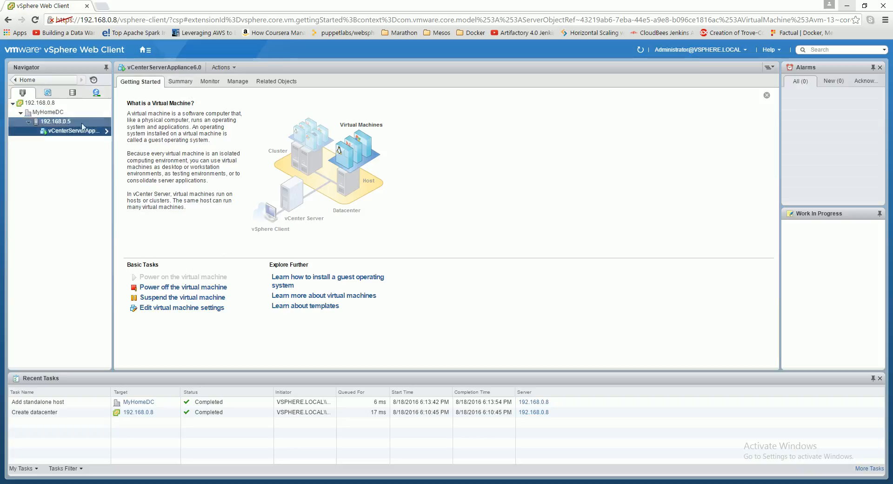
click(180, 81)
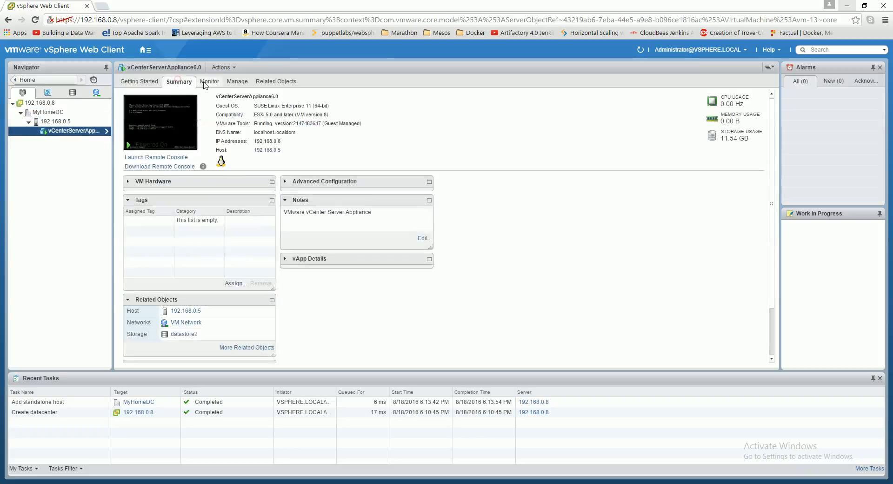
click(207, 82)
click(235, 82)
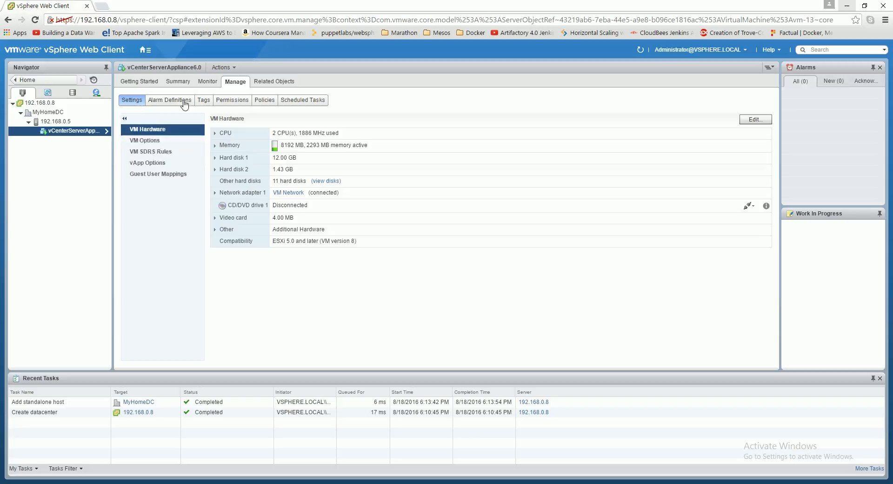
click(264, 99)
click(235, 102)
click(172, 103)
click(131, 100)
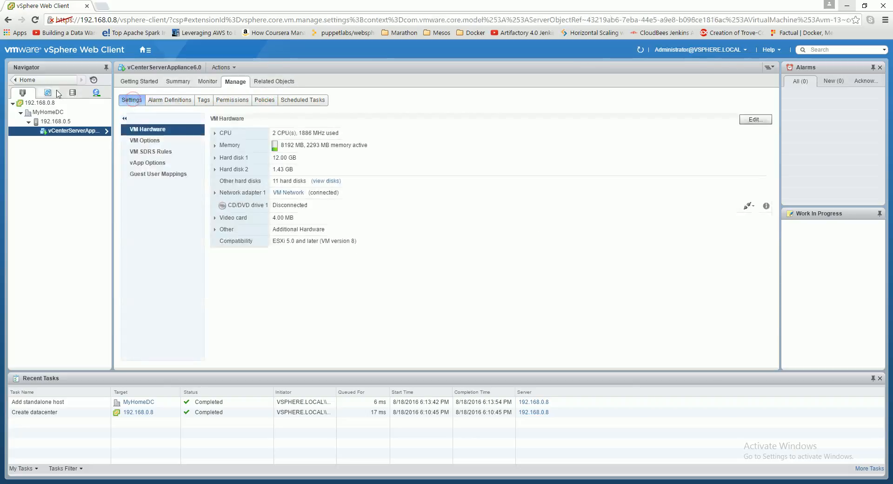
- Browse MyHomeDC in the VMs, storage and networking inventories, and open VM Network
click(54, 94)
click(21, 114)
click(72, 93)
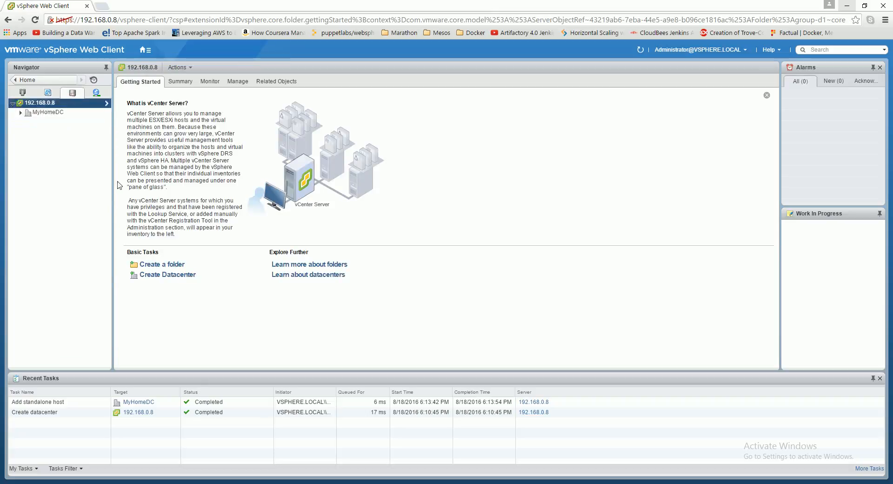
click(20, 112)
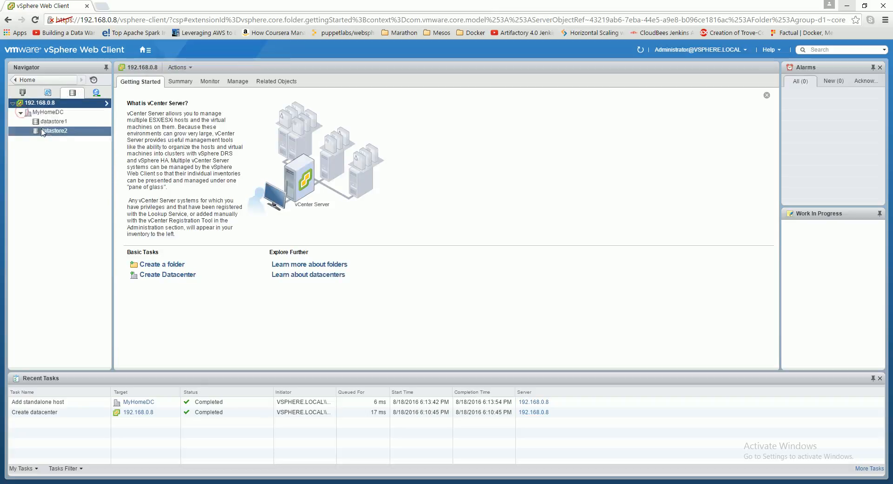
click(96, 92)
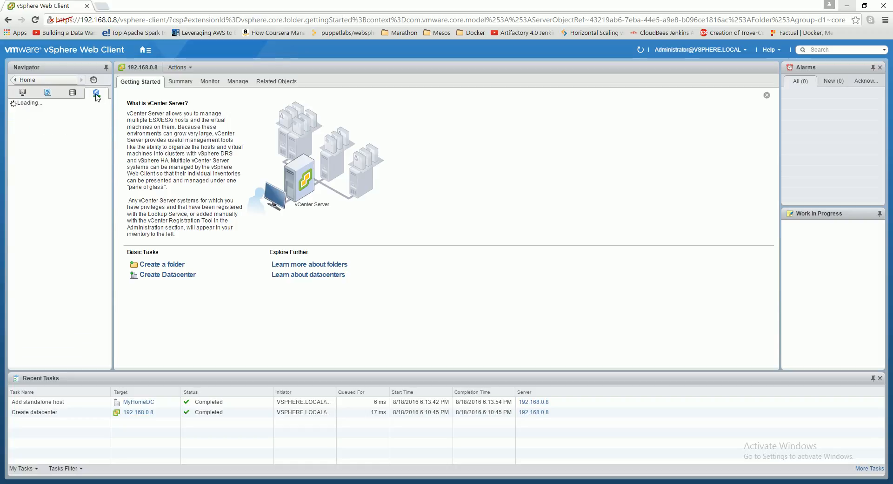
click(20, 113)
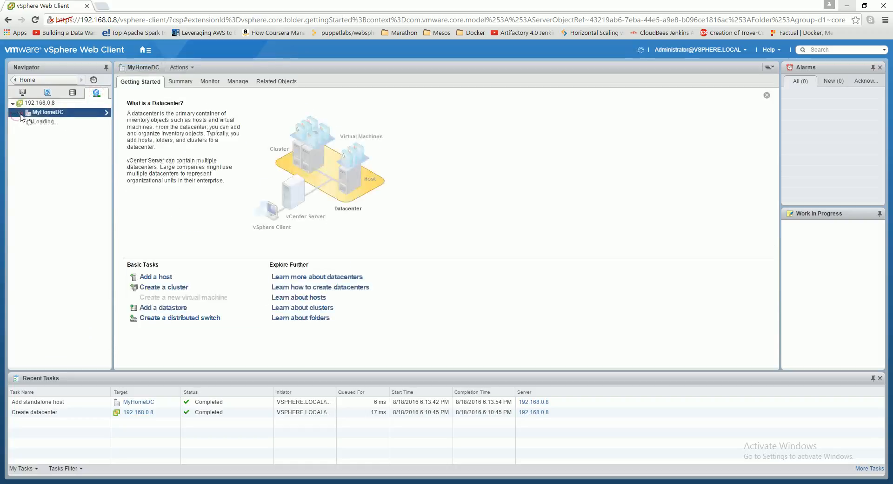
click(50, 122)
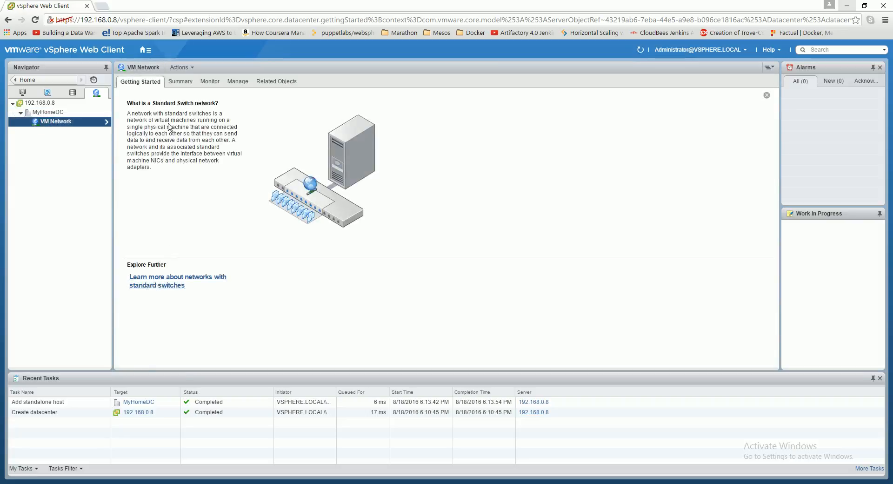
- Review the summary, task monitoring and tag management of VM Network, and revisit MyHomeDC in the networking inventory
click(177, 82)
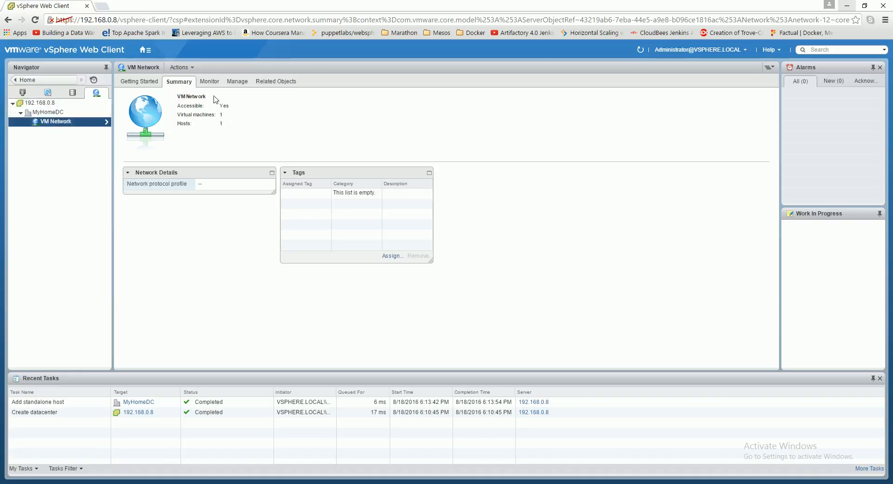
click(209, 81)
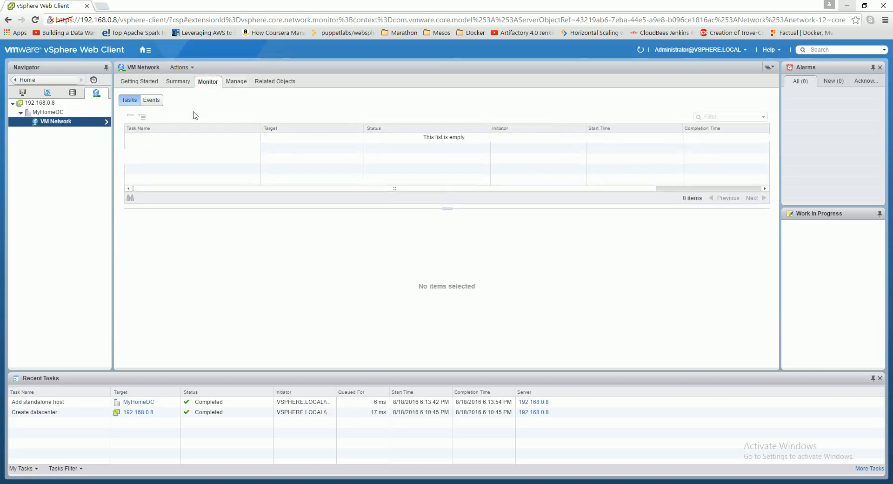
click(236, 82)
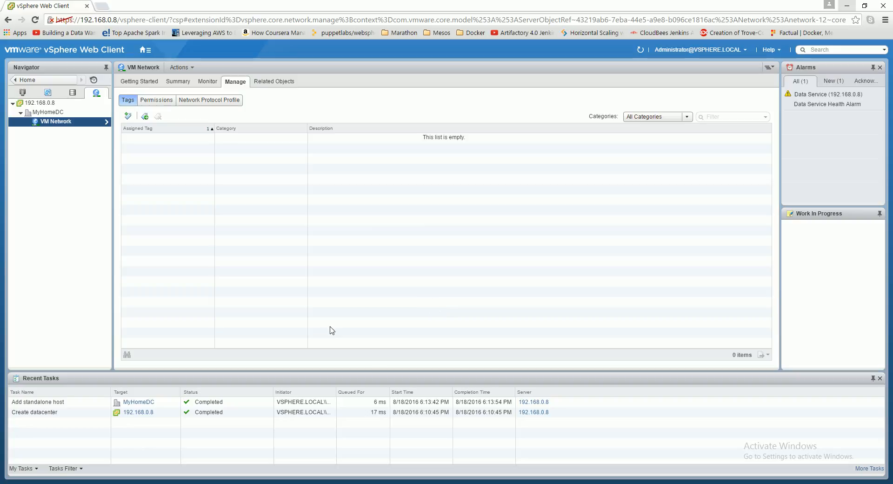
click(42, 112)
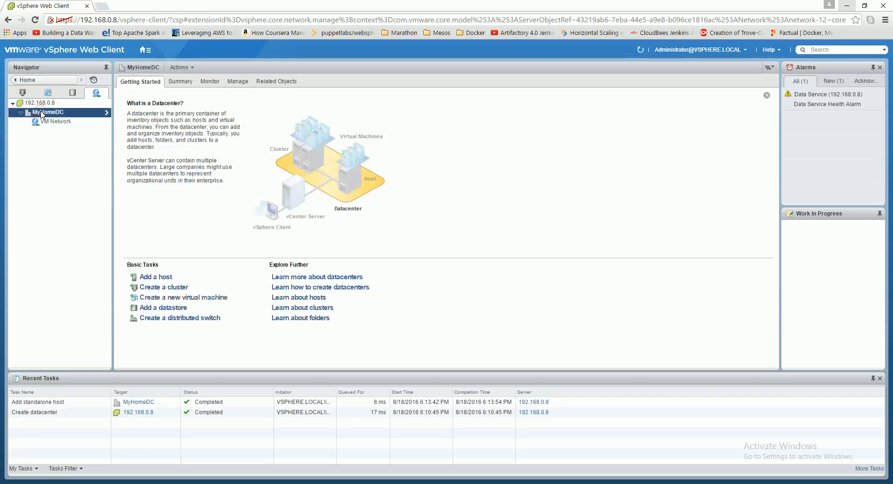
click(51, 122)
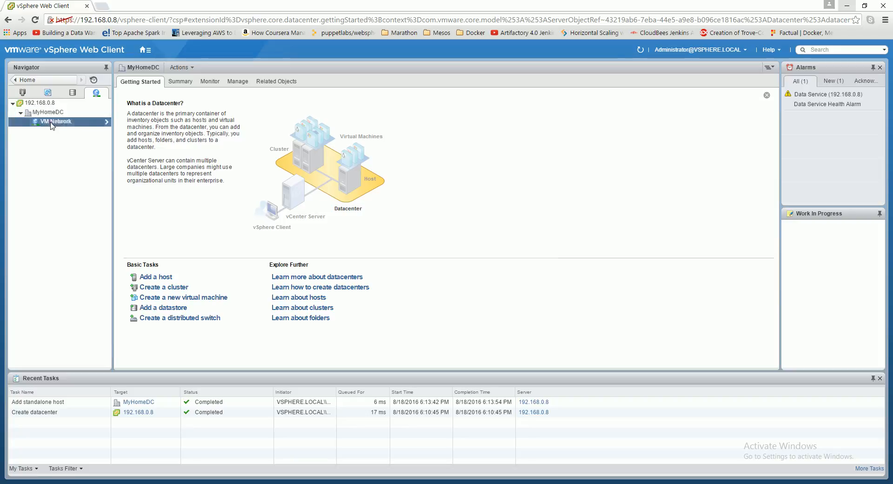
- Return to the hosts inventory, open host 192.168.0.5, and review the overview, summary and VM hardware settings of vCenterServerAppliance6.0
click(23, 93)
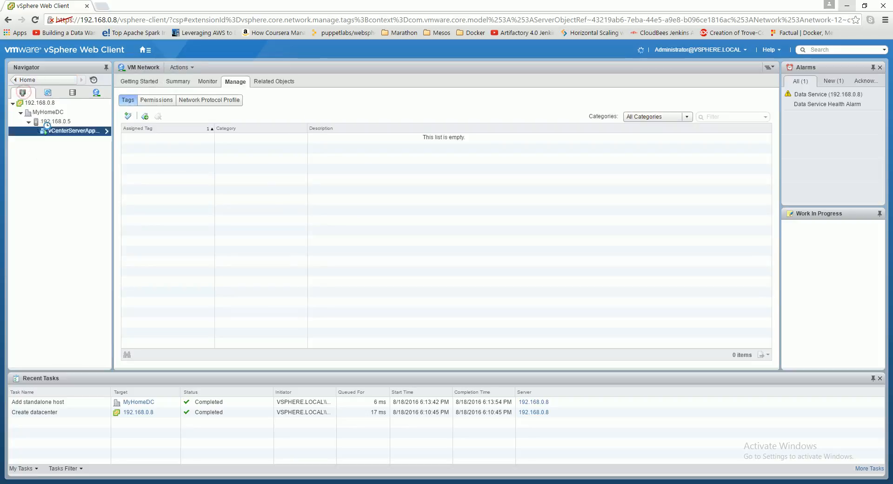
click(49, 121)
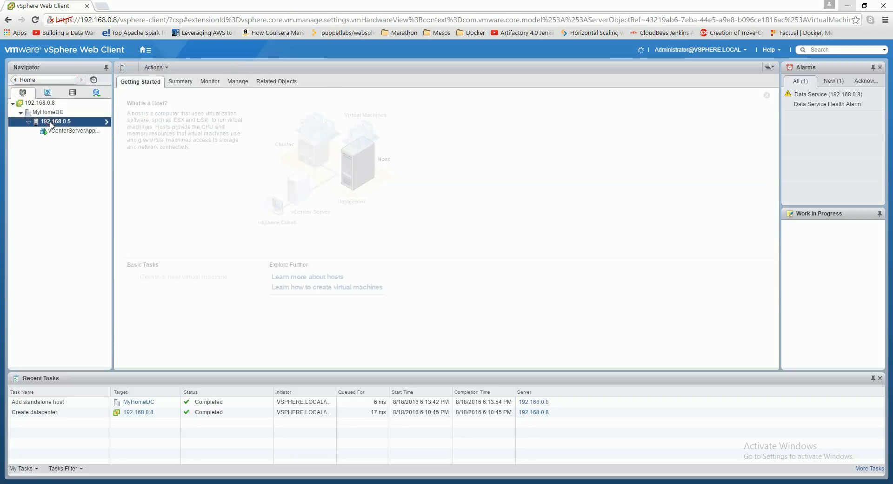
click(63, 132)
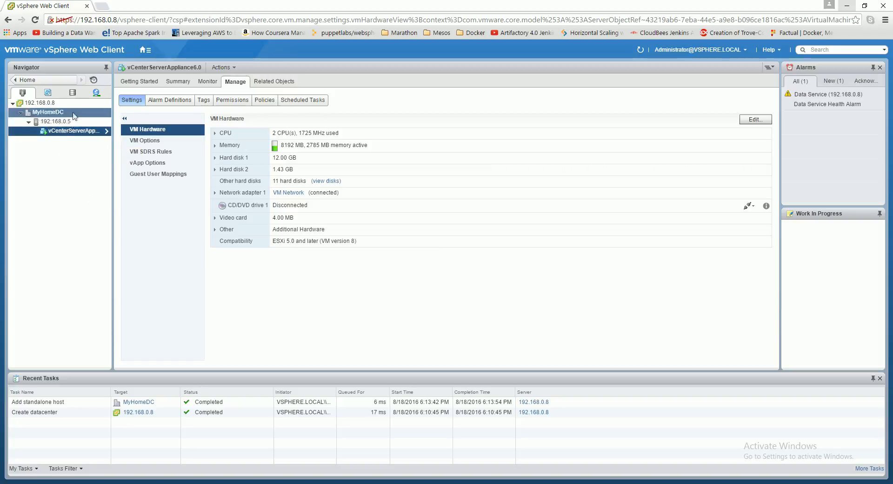
click(142, 82)
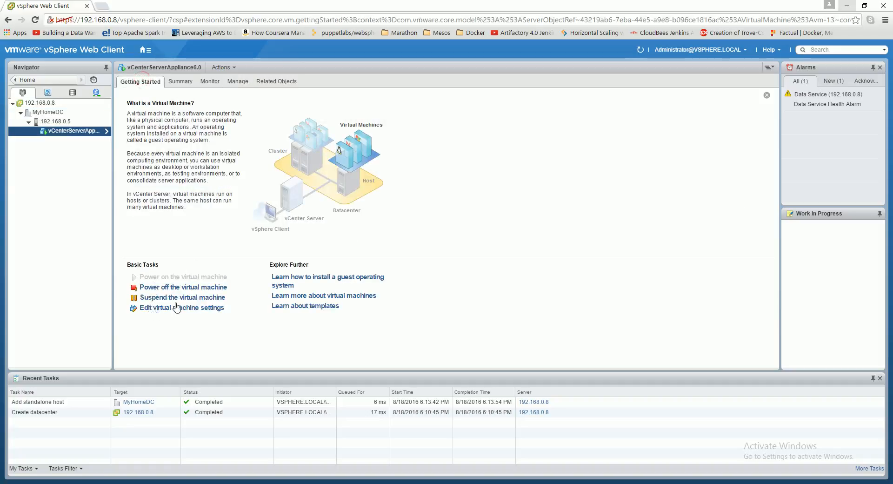
click(179, 82)
click(236, 82)
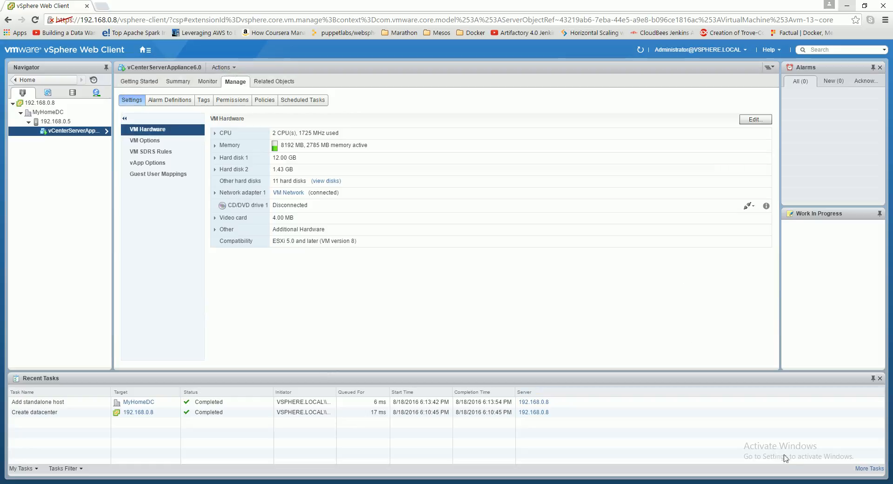
click(812, 478)
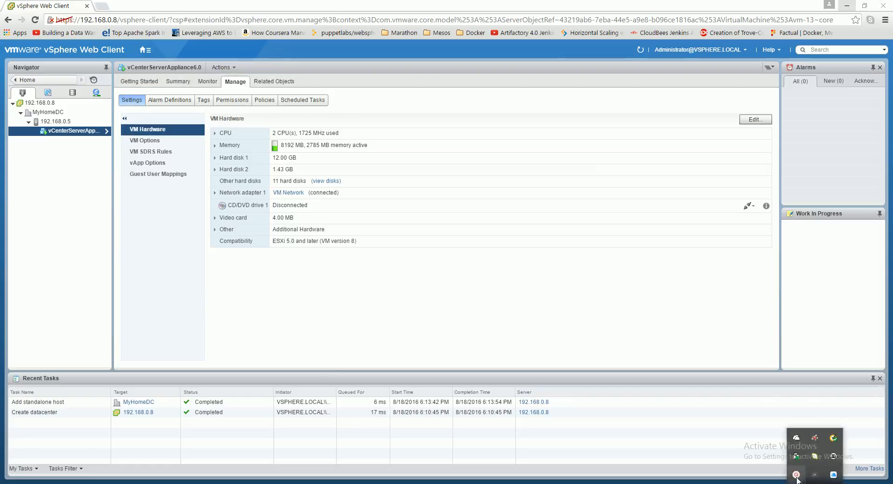